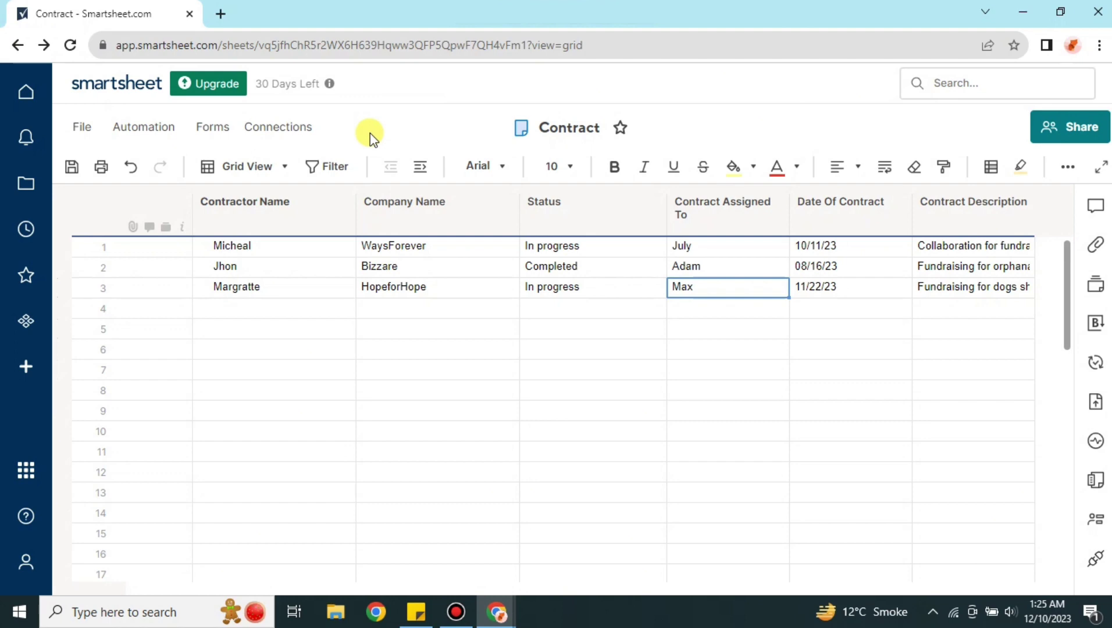
Create a new form from the Contract sheet and review its fields, Contractor Name to Contract Description.
click(213, 129)
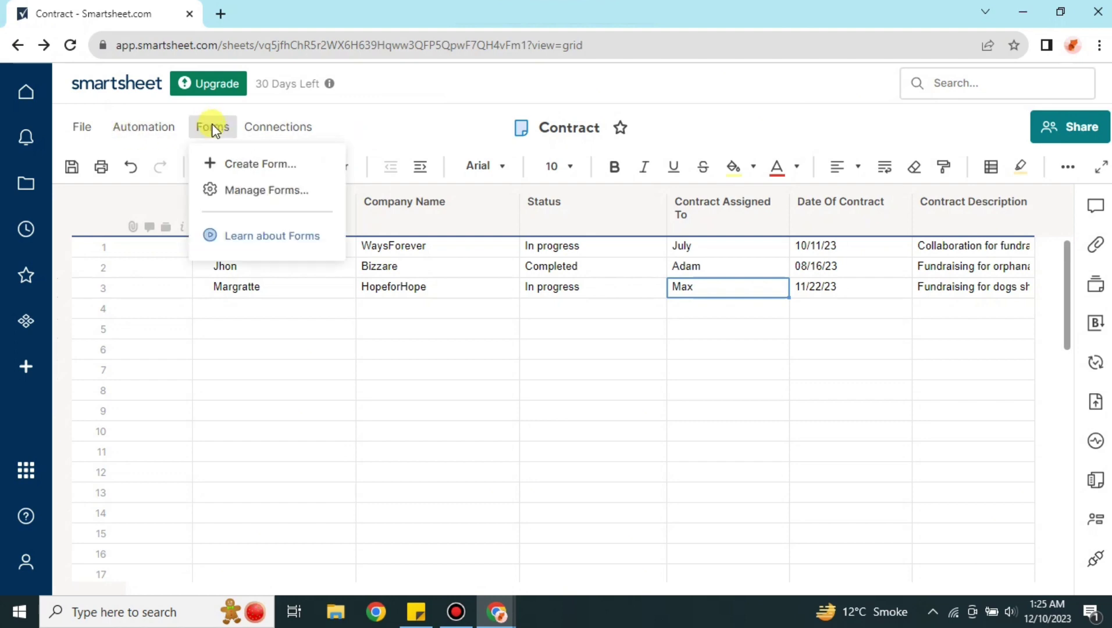
click(258, 166)
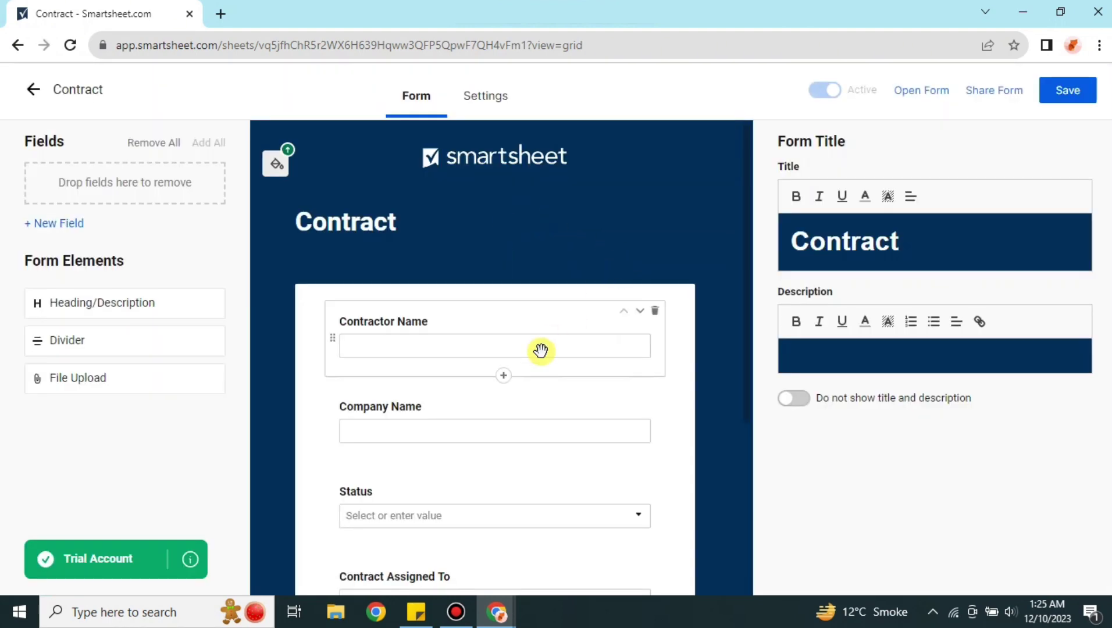
scroll(540, 351, down, 4)
scroll(503, 226, up, 4)
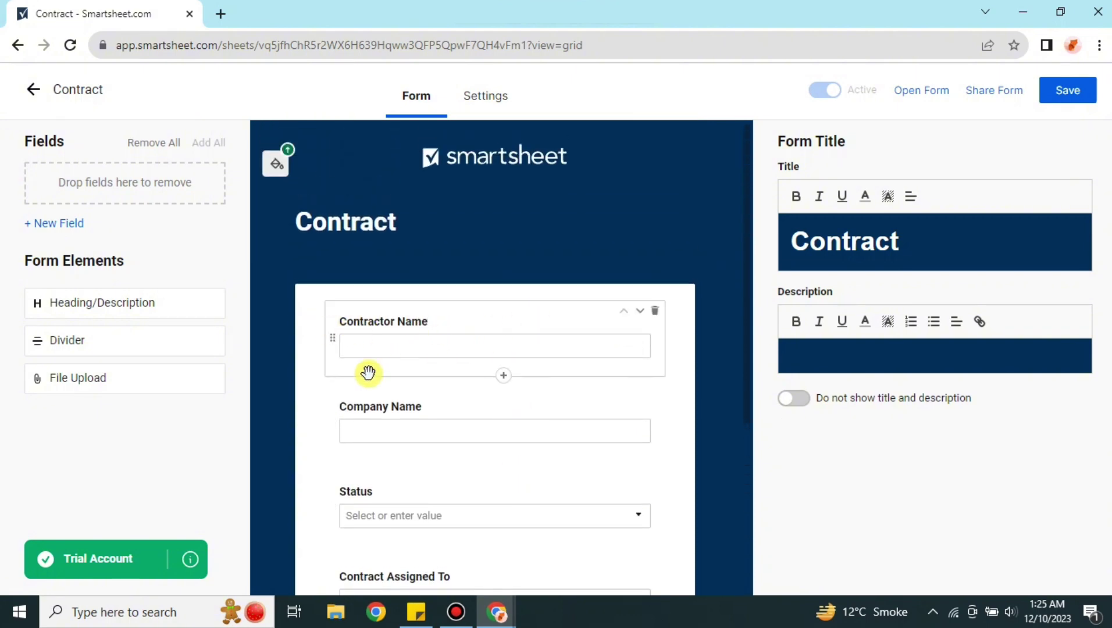
scroll(437, 434, down, 4)
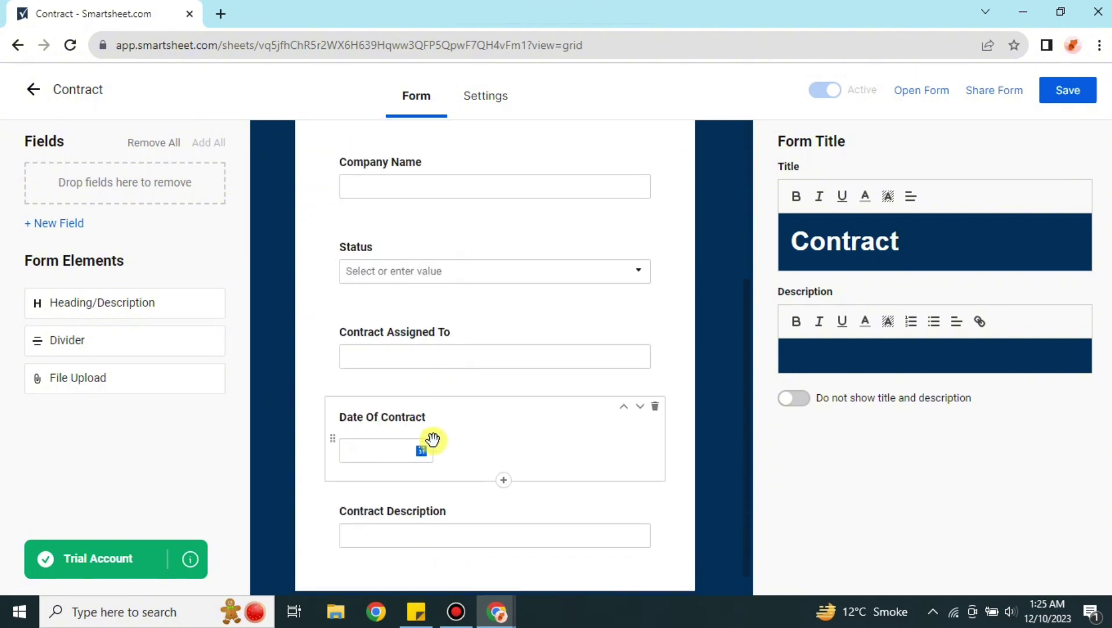
scroll(433, 441, down, 1)
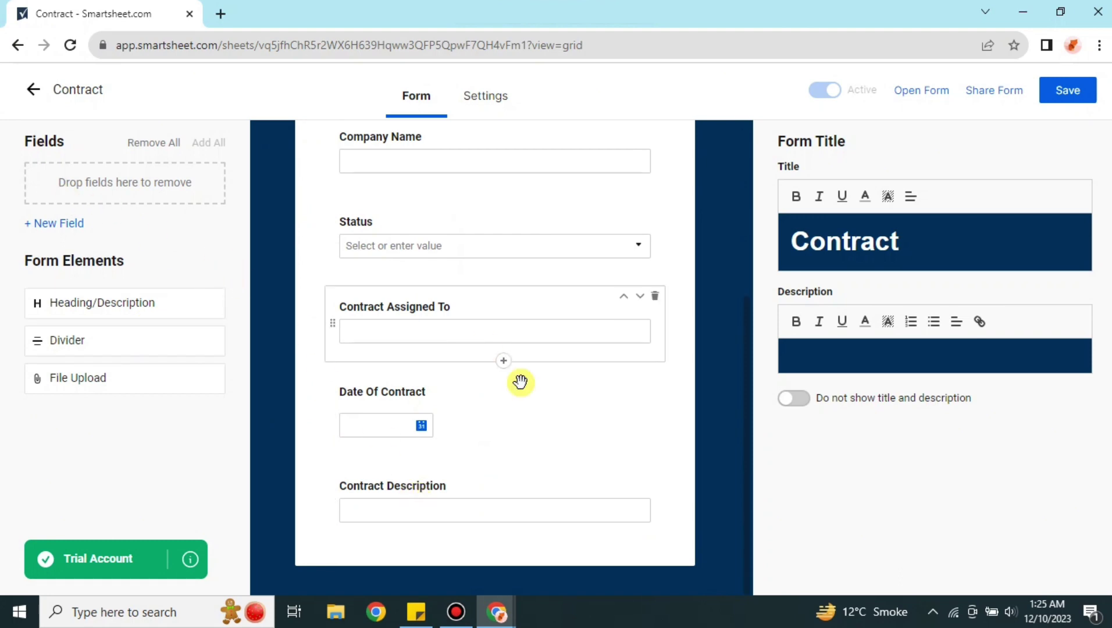
Create a Text/Number field named Payment and add it to the end of the form.
click(49, 228)
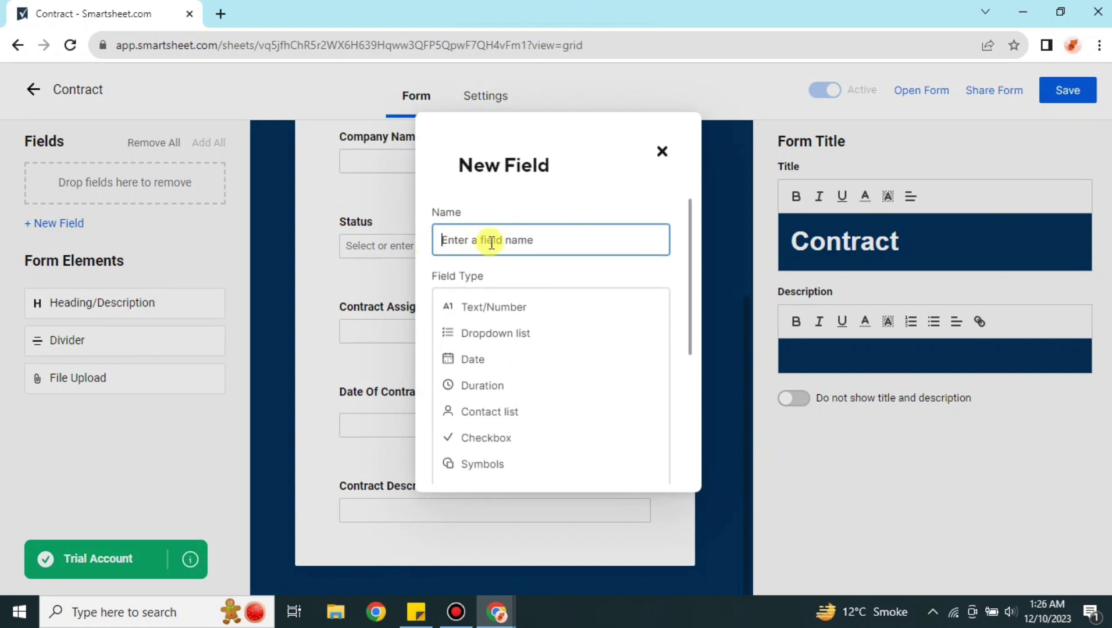
text(Payment)
click(523, 314)
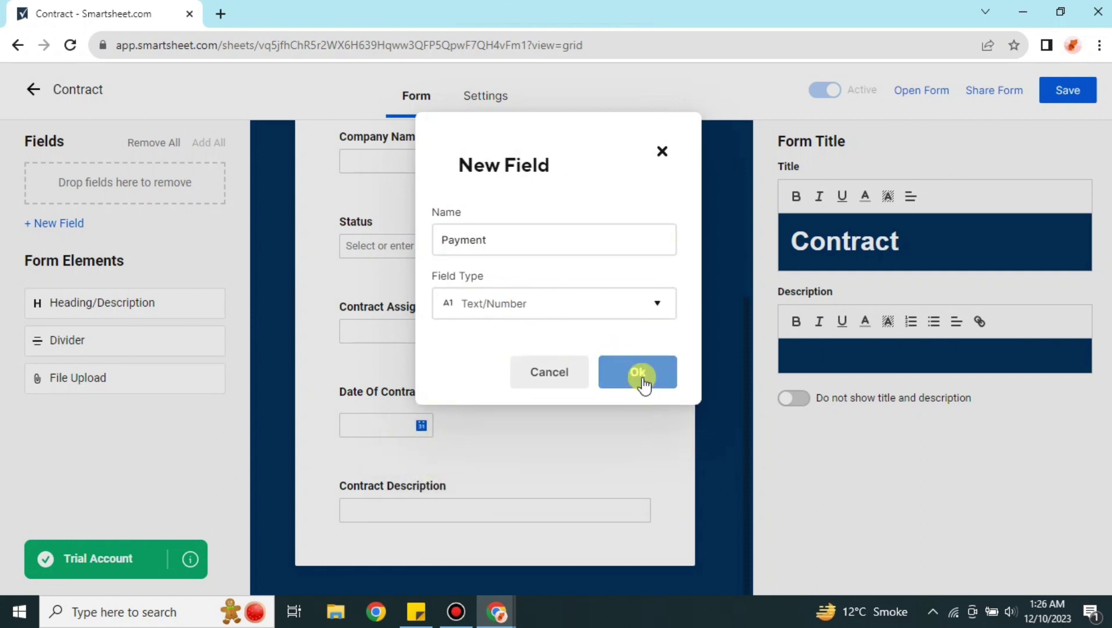
click(612, 368)
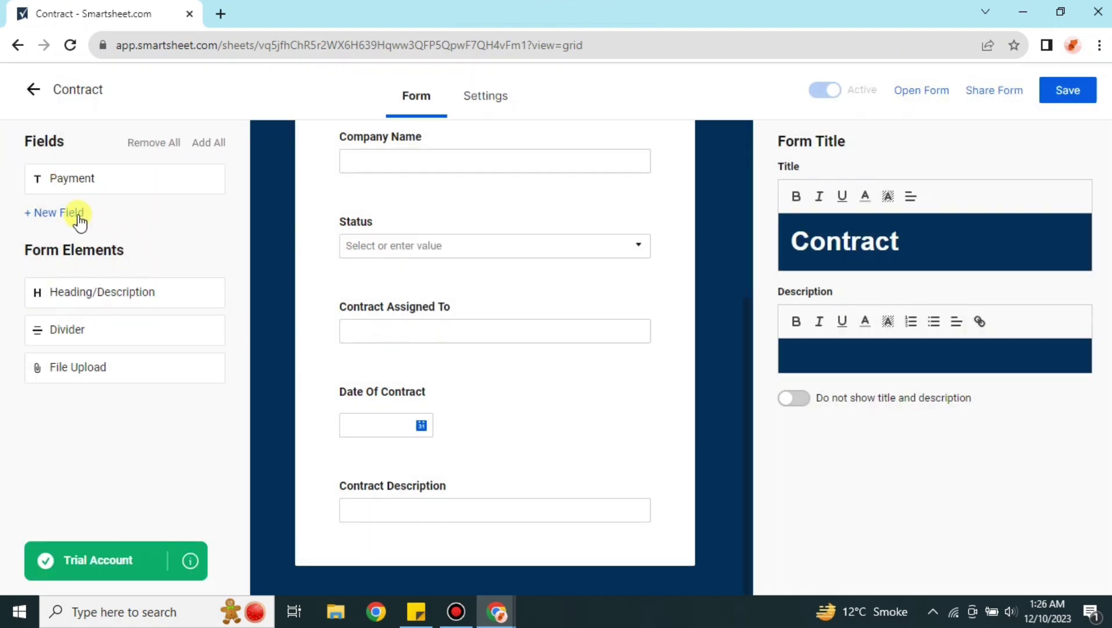
click(213, 184)
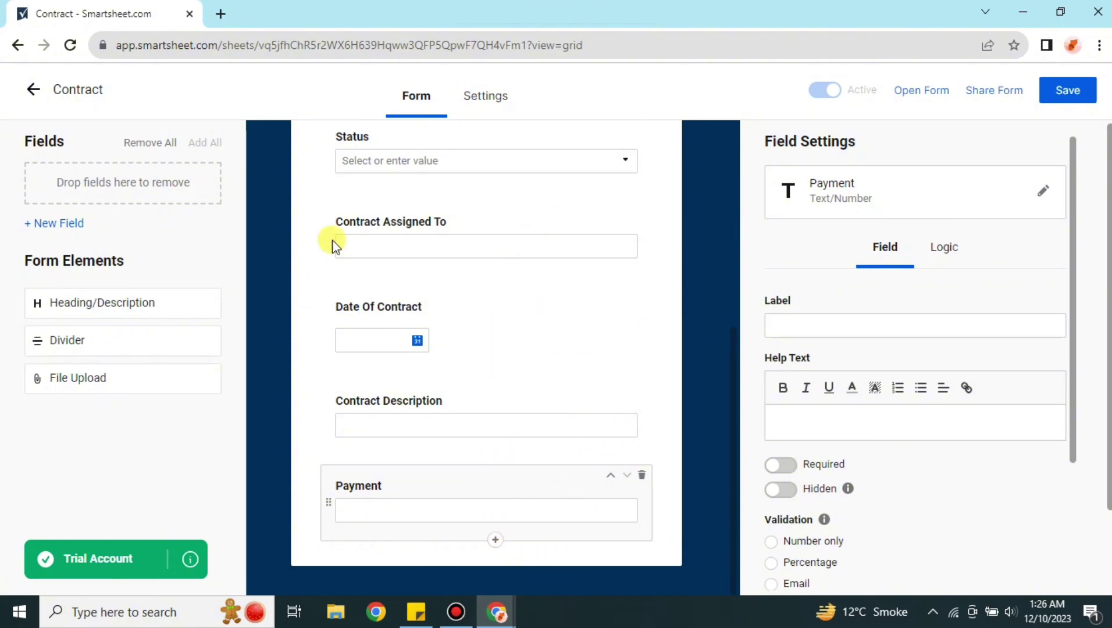
Review the updated Contract form and save the changes.
scroll(601, 335, up, 6)
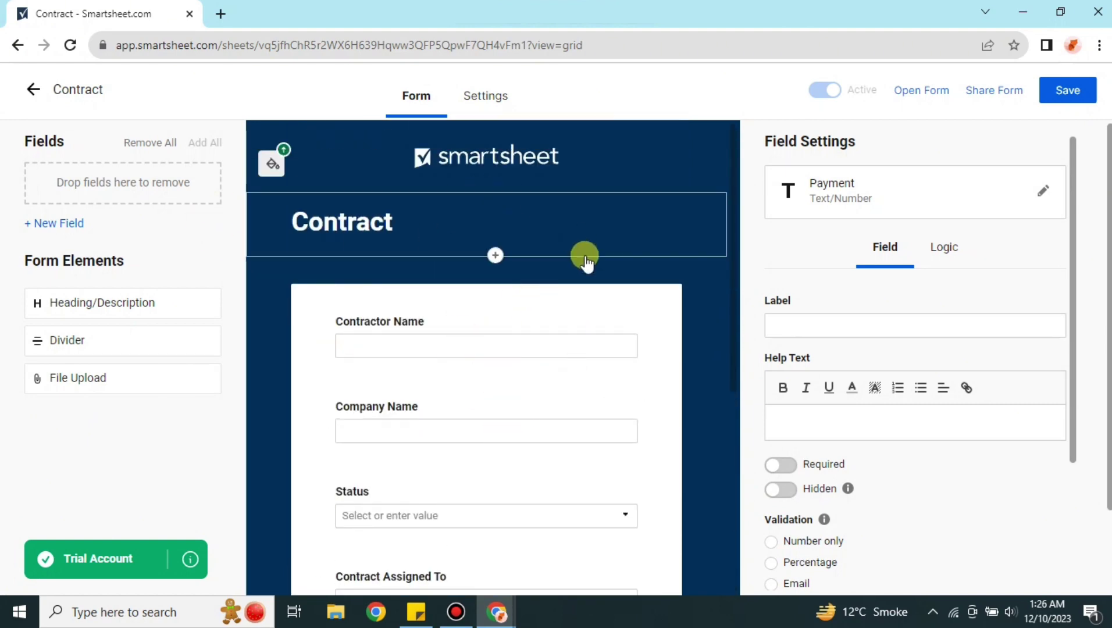
scroll(285, 221, down, 2)
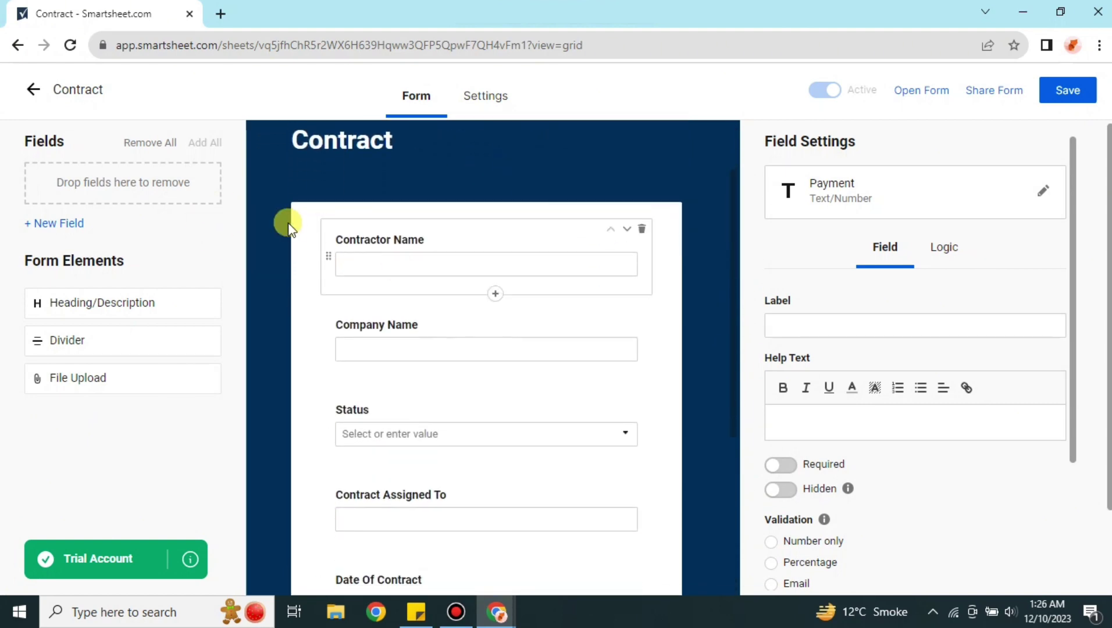
scroll(412, 415, down, 4)
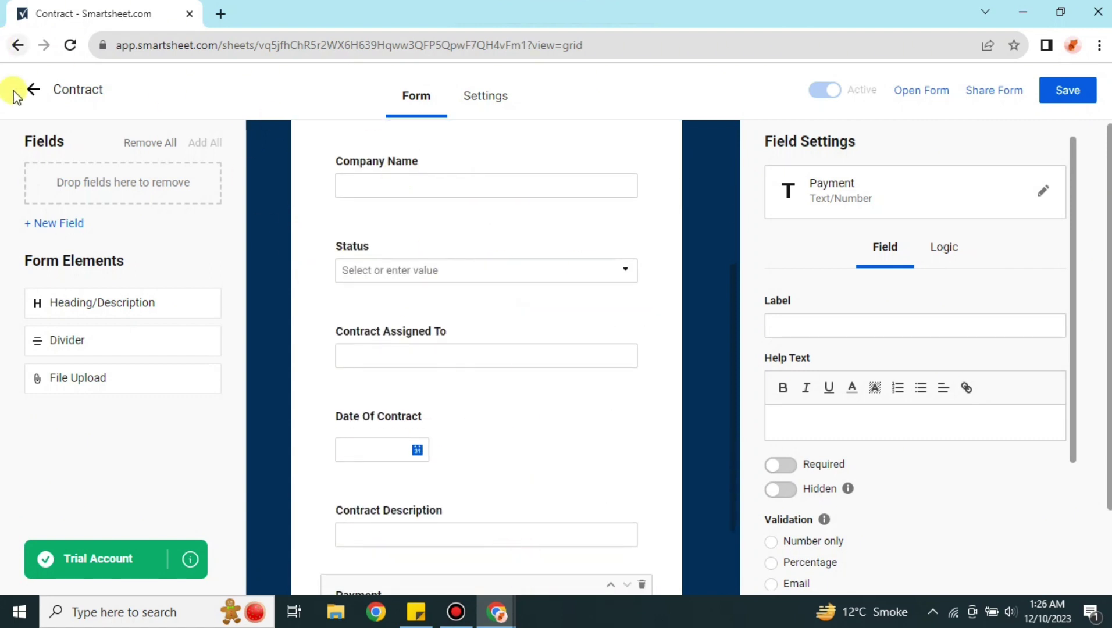
click(1085, 98)
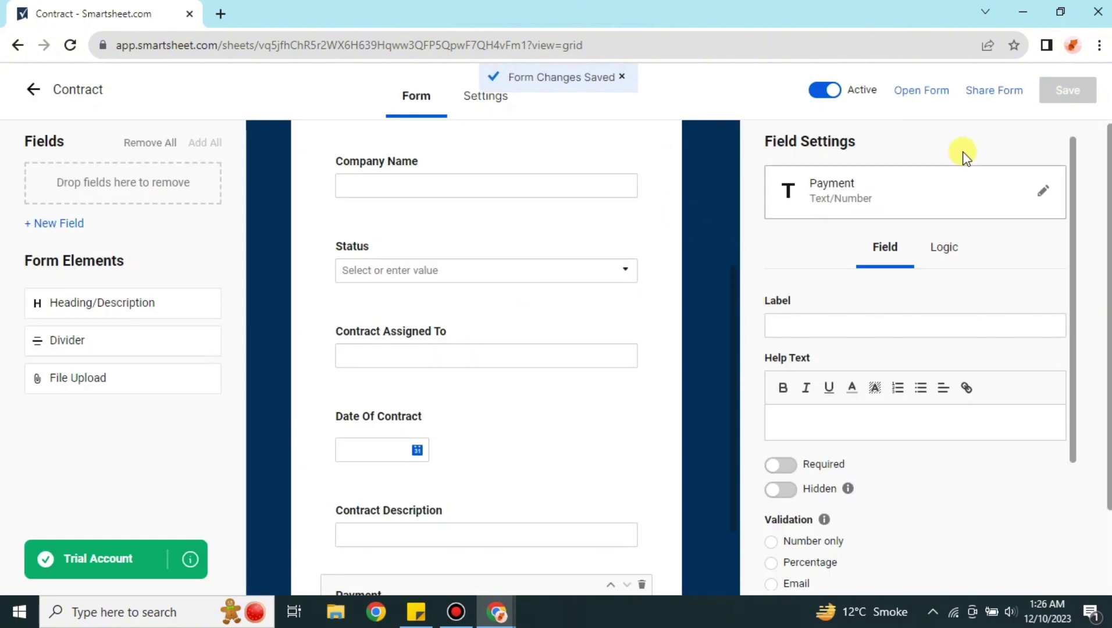
Return to the sheet, then reopen the Contract form with 0 submissions via Manage Forms.
click(32, 91)
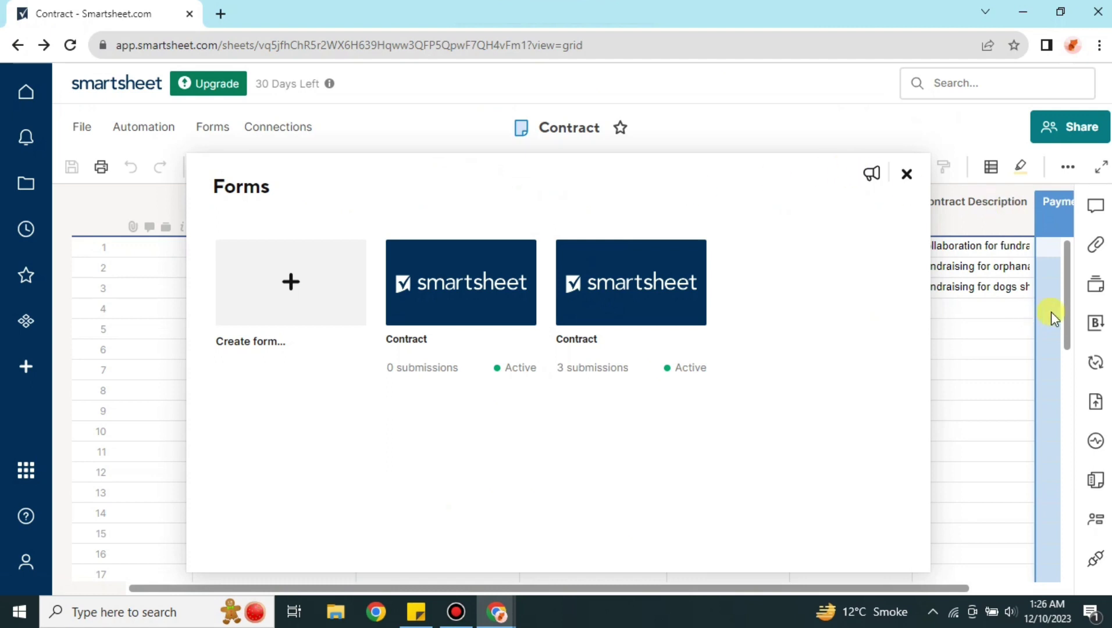
click(906, 173)
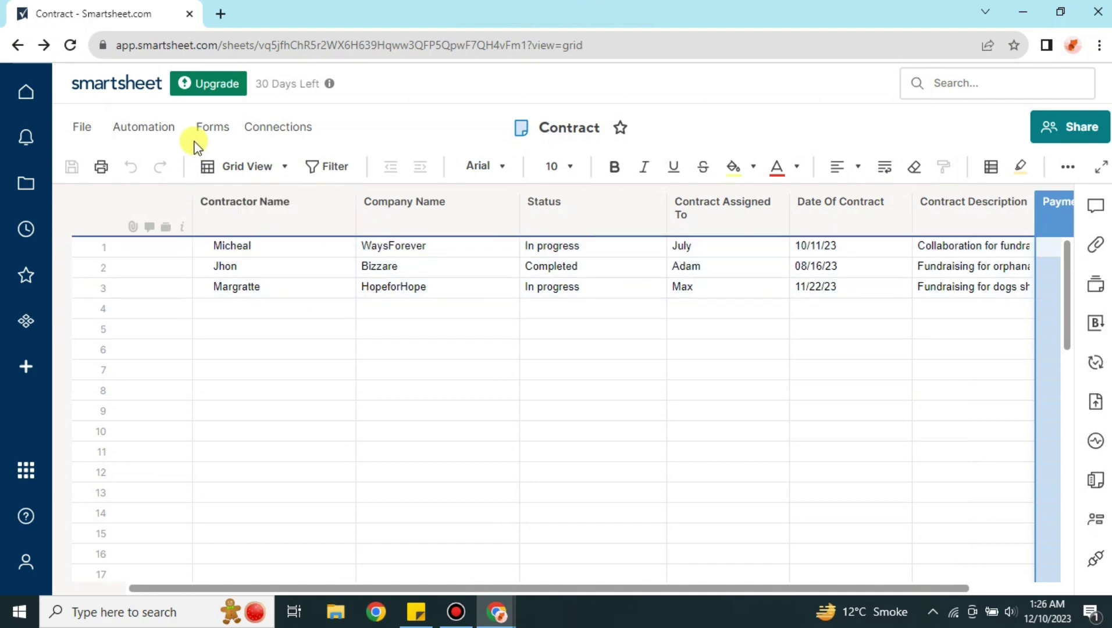
click(216, 133)
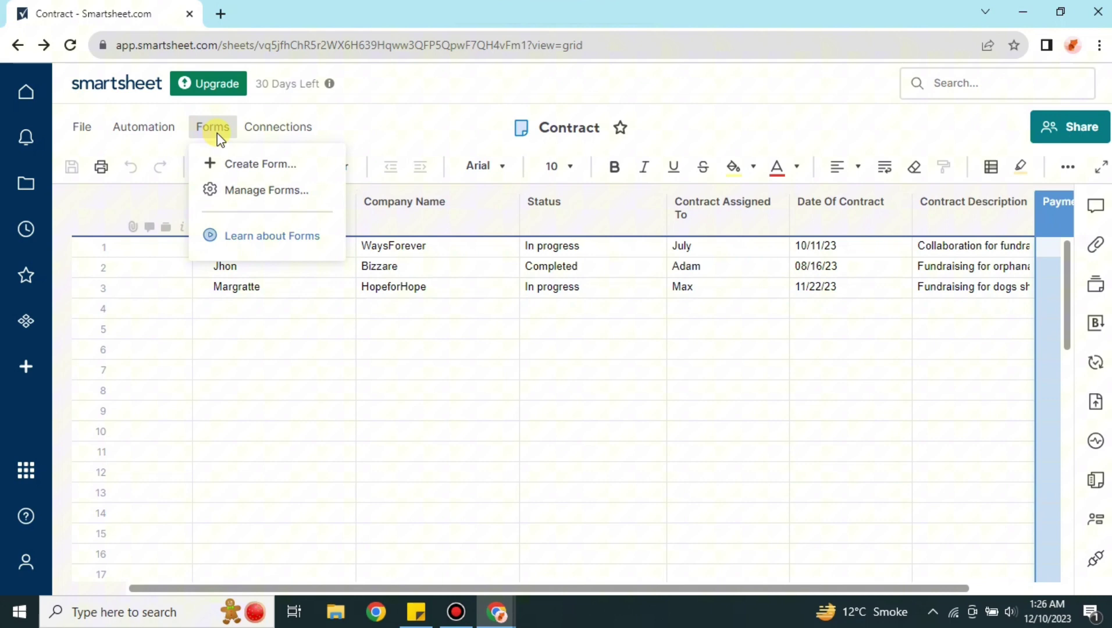
click(249, 190)
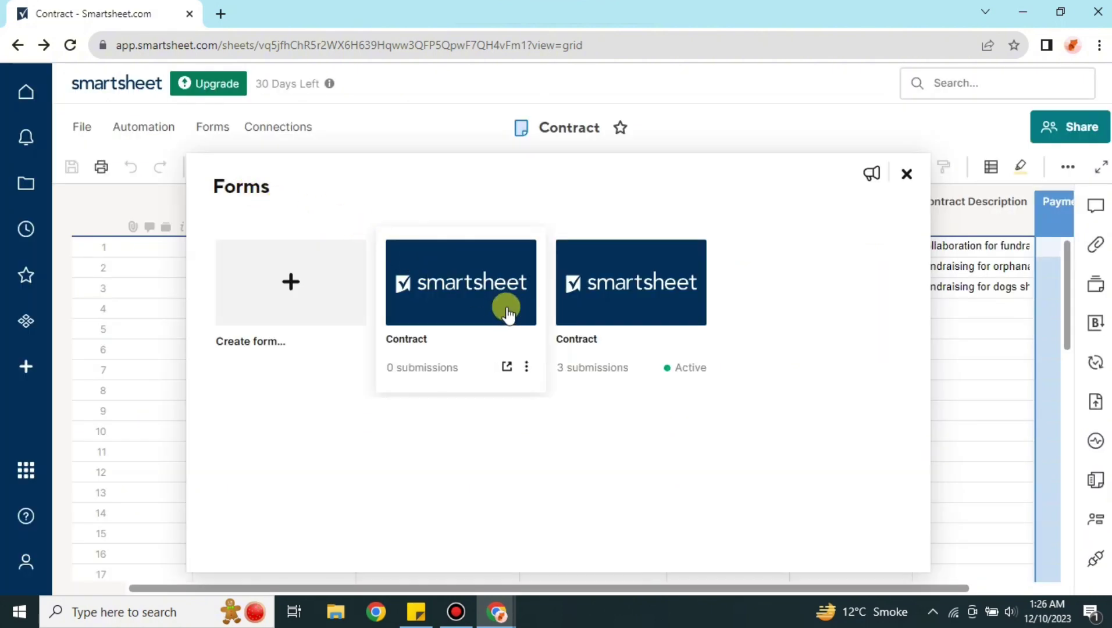
click(480, 289)
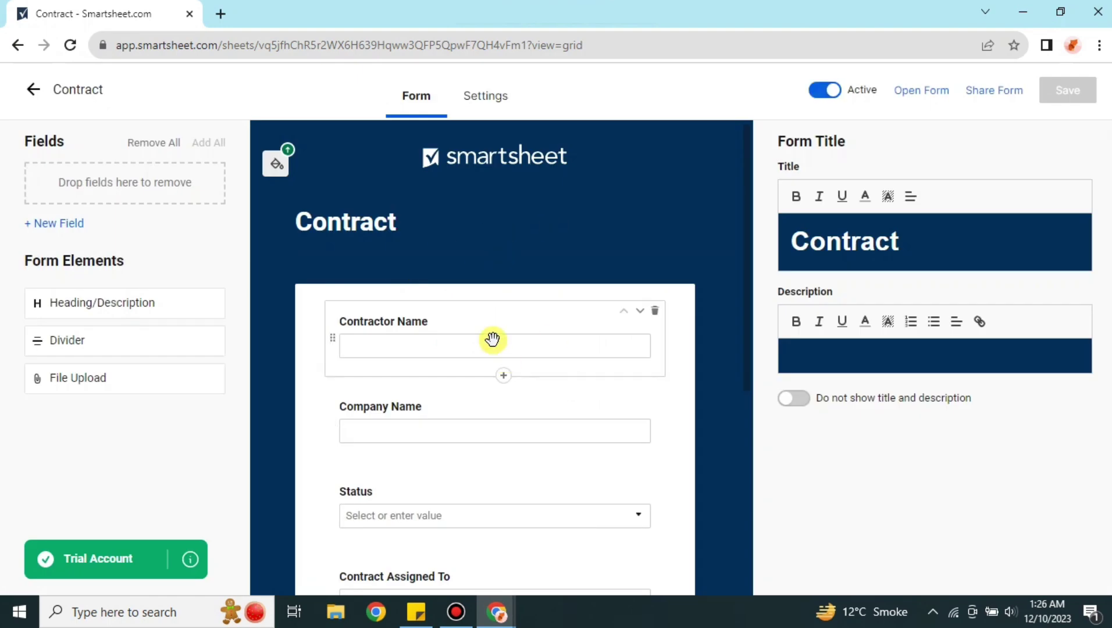
scroll(512, 349, down, 3)
scroll(544, 373, down, 3)
scroll(570, 465, up, 5)
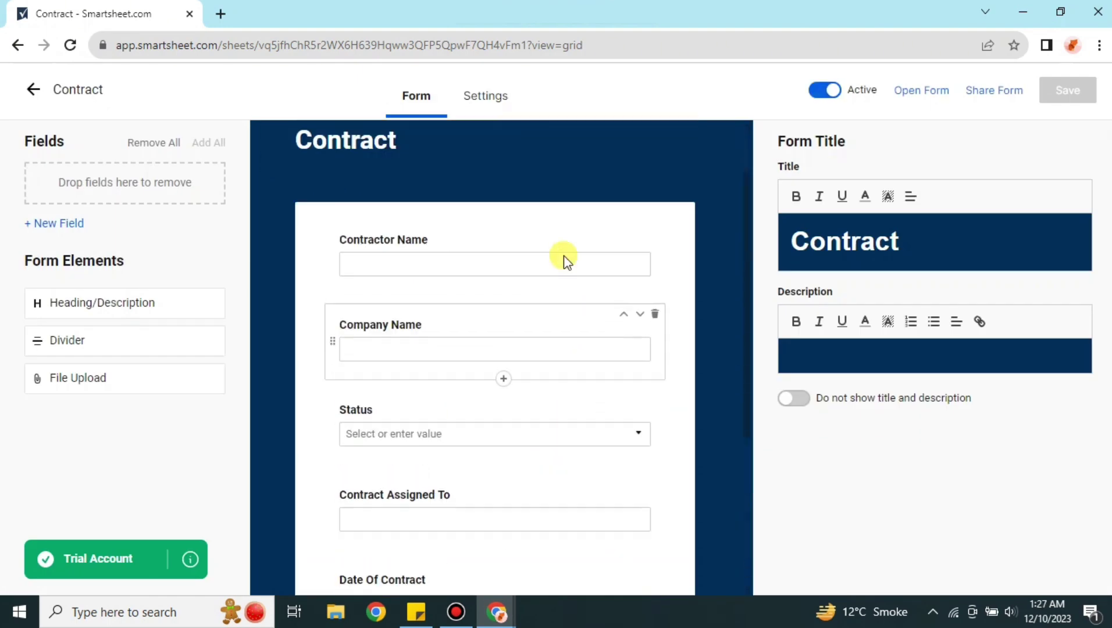
scroll(563, 259, up, 2)
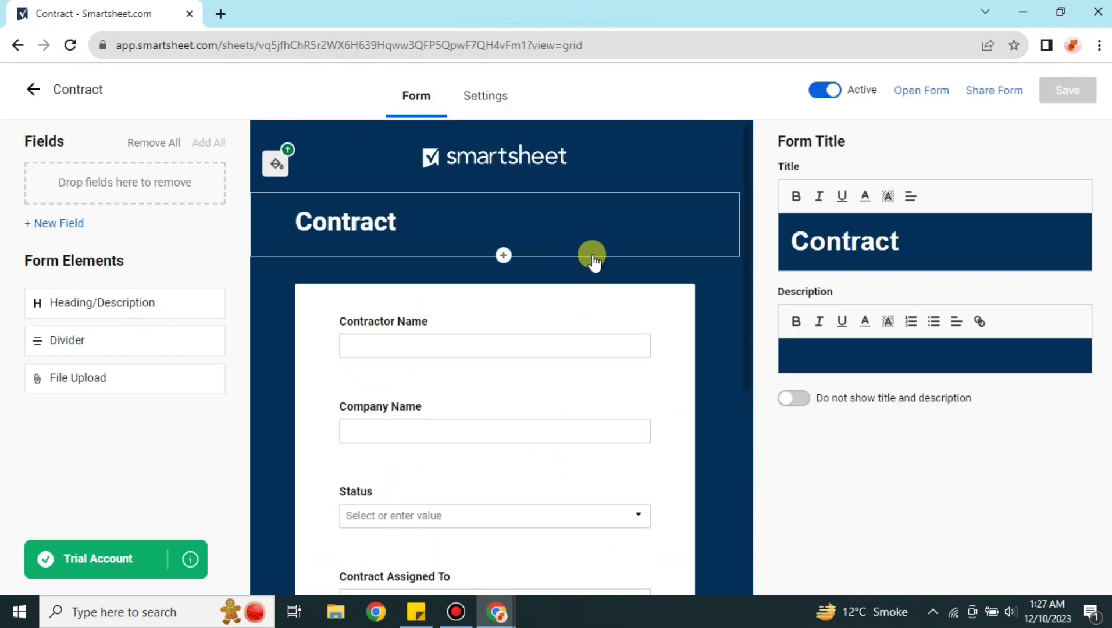
click(993, 96)
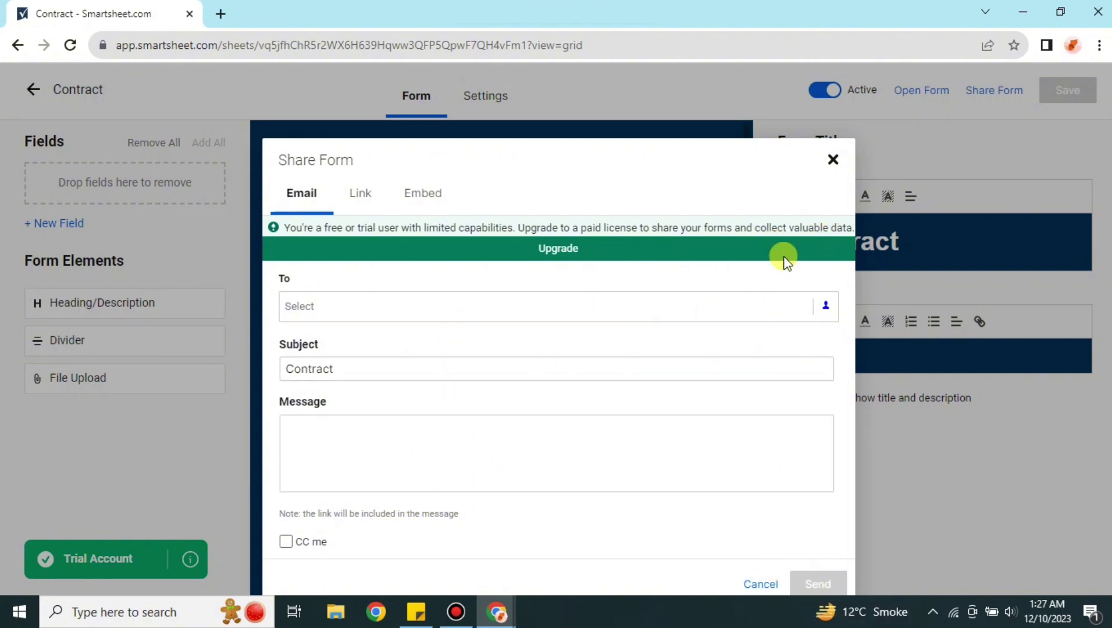
click(833, 160)
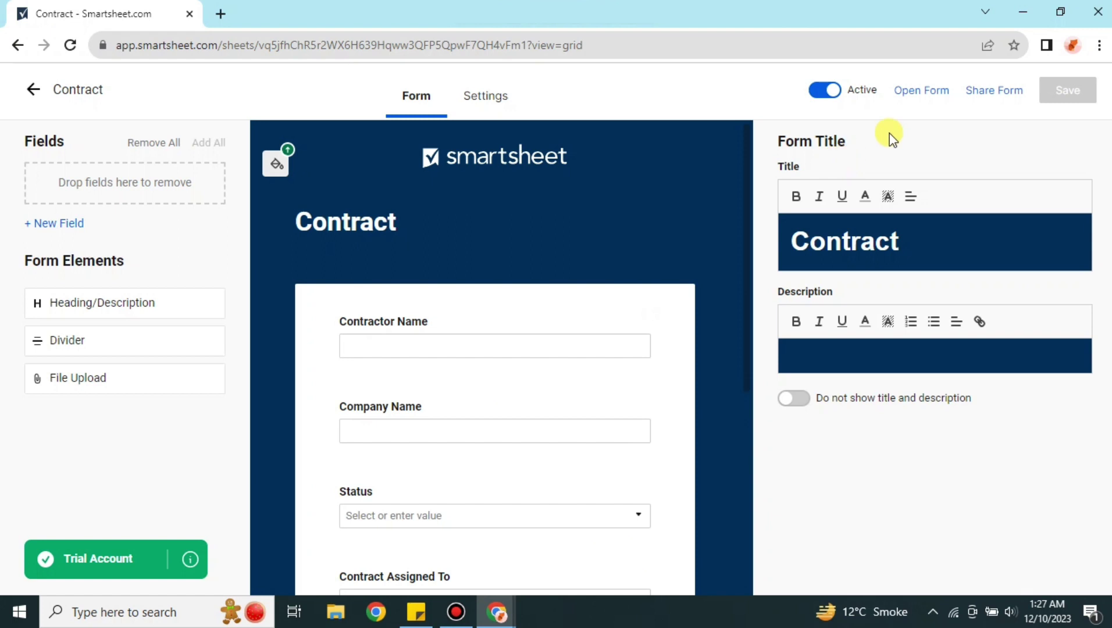
click(919, 96)
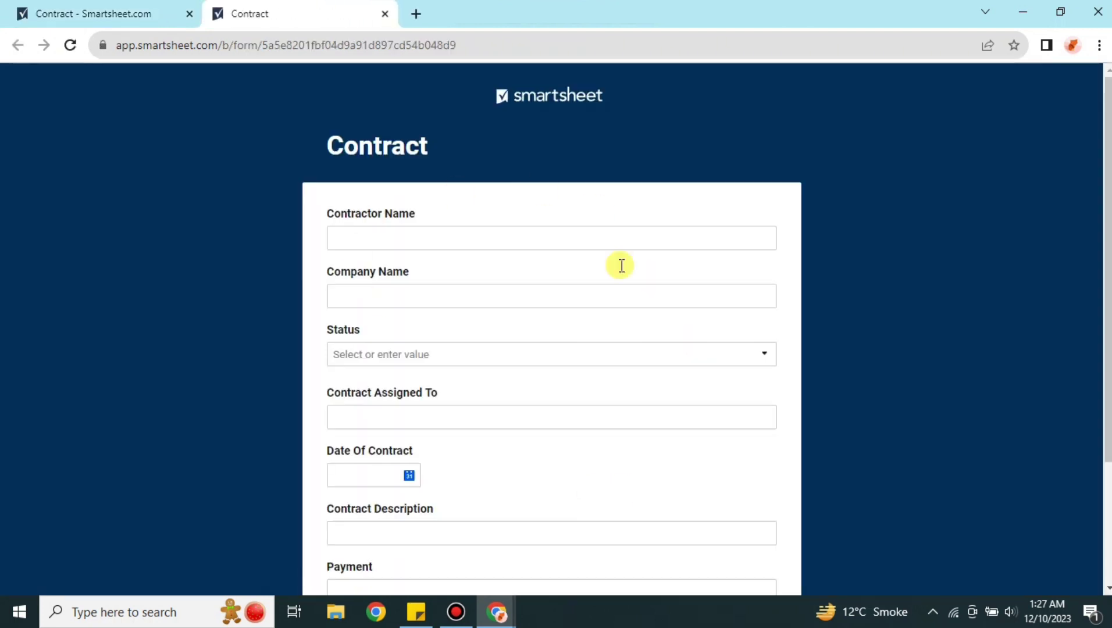
In the live form, enter the contractor's name and Company Name 'Kylesli'.
scroll(471, 293, down, 2)
scroll(370, 176, up, 2)
click(384, 236)
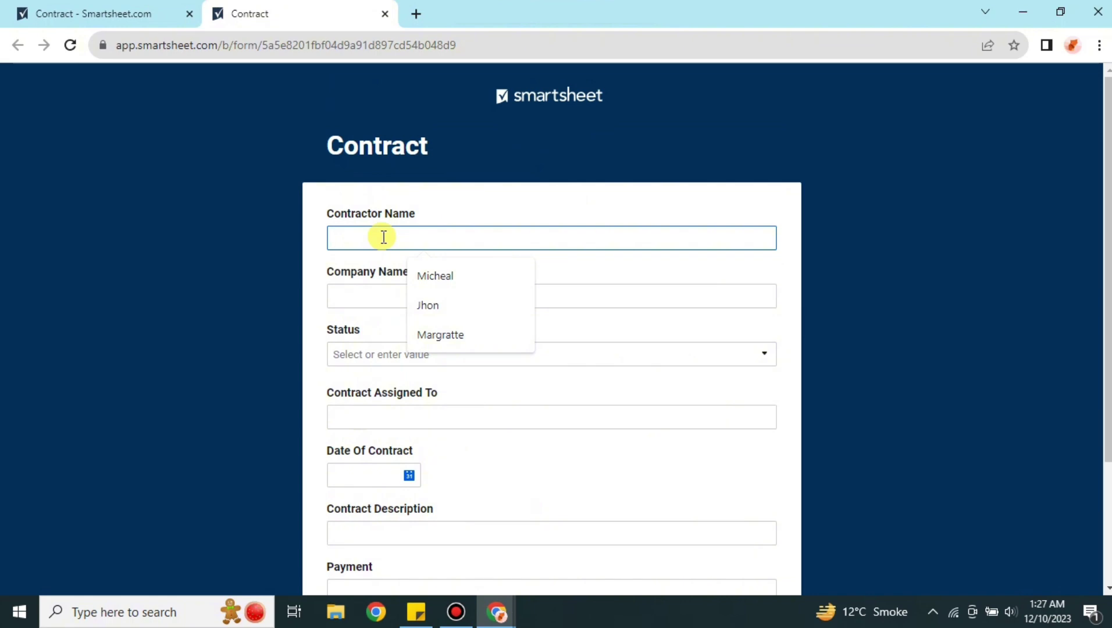
text(max)
click(405, 296)
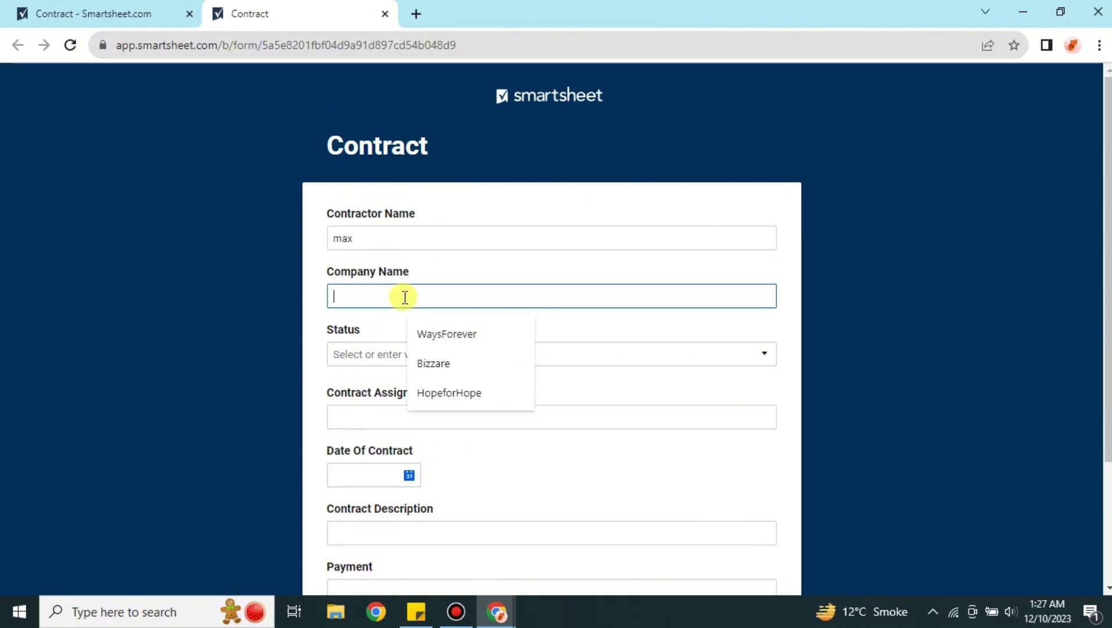
text(Kyle)
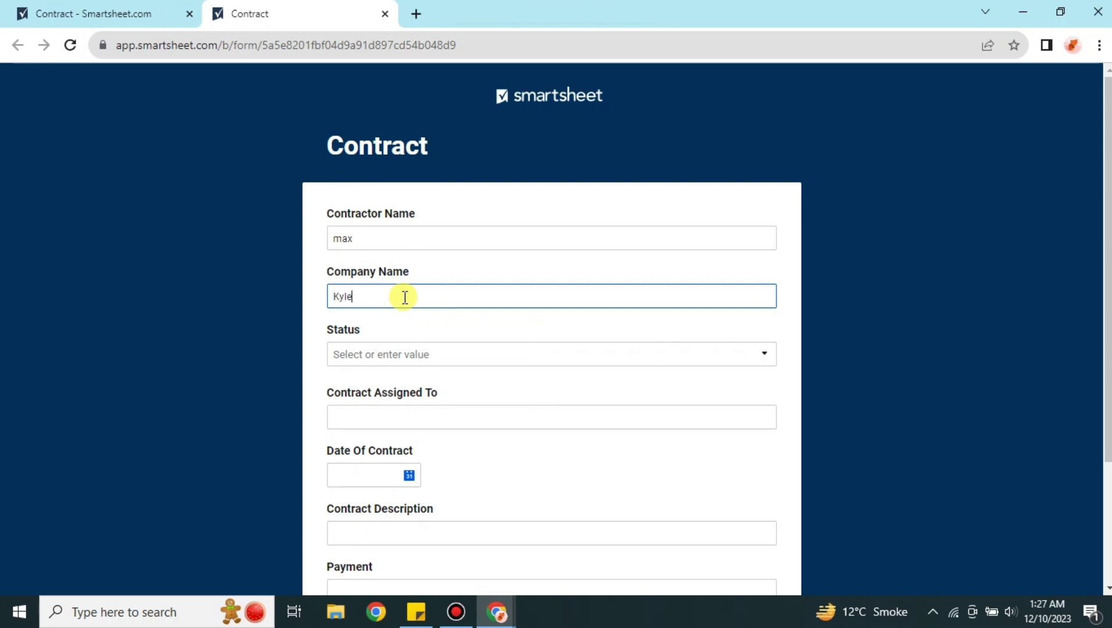
text(slimited)
Check the Status choices without picking one, then close the live form tab.
scroll(419, 309, down, 2)
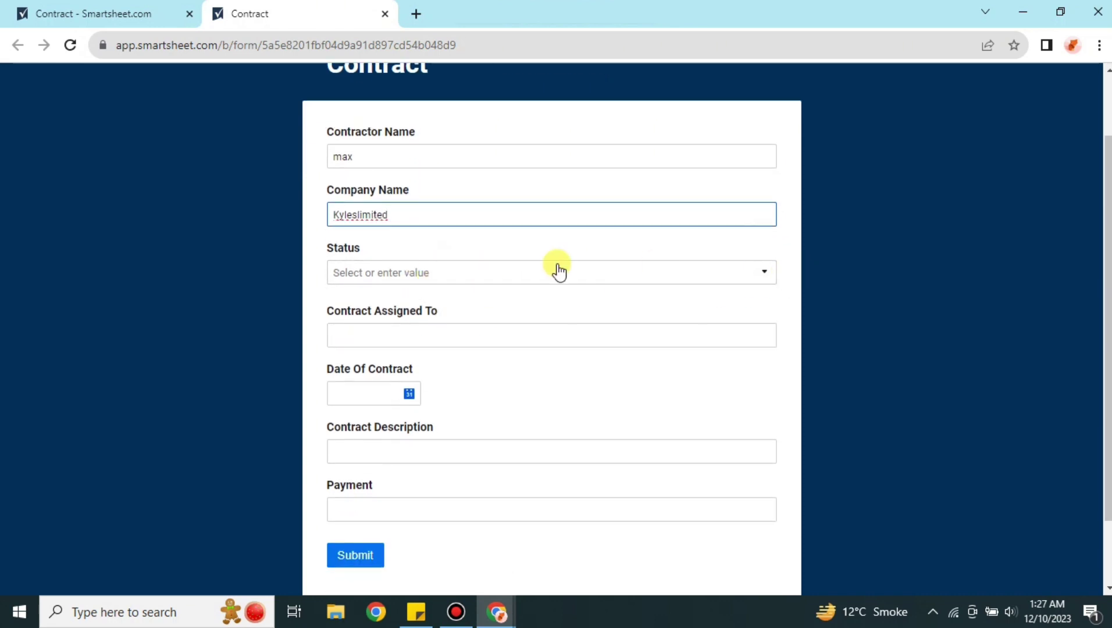
click(764, 272)
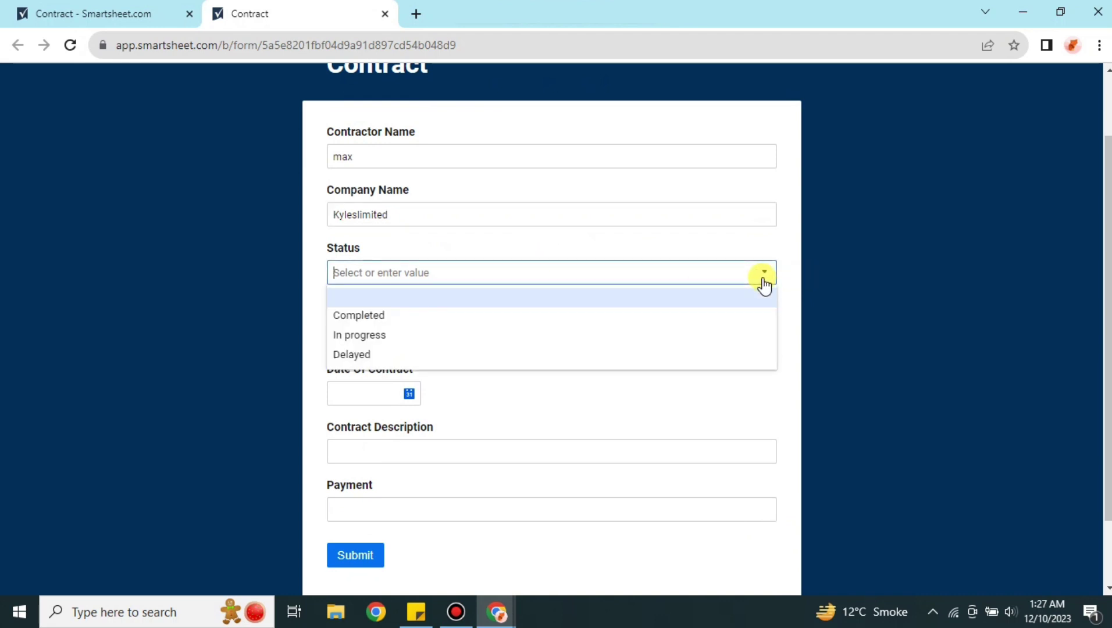
click(764, 273)
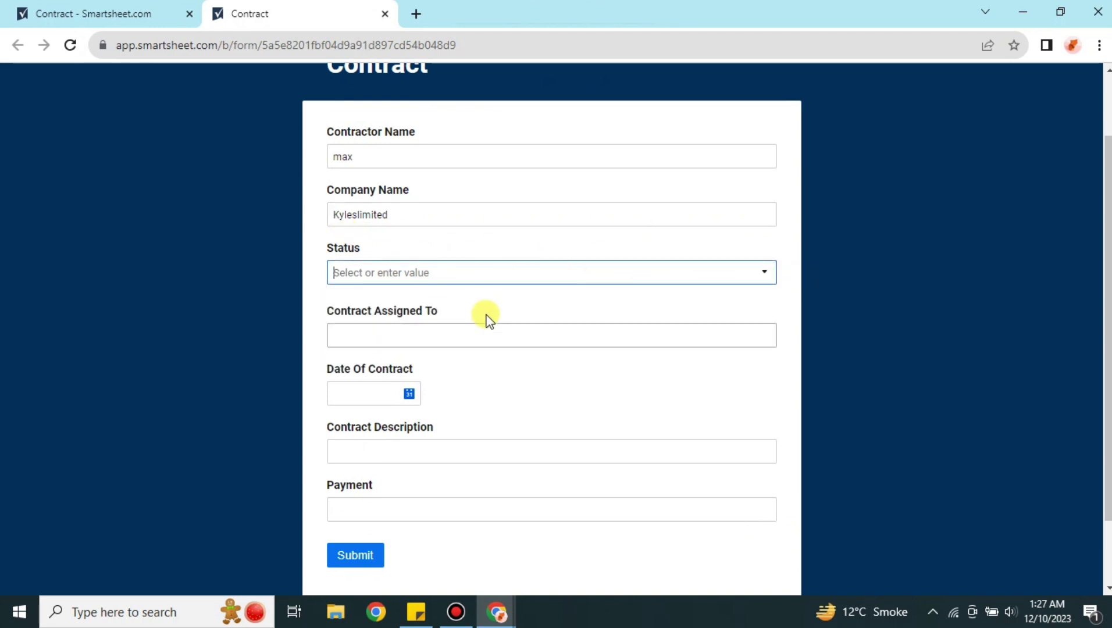
scroll(484, 317, down, 2)
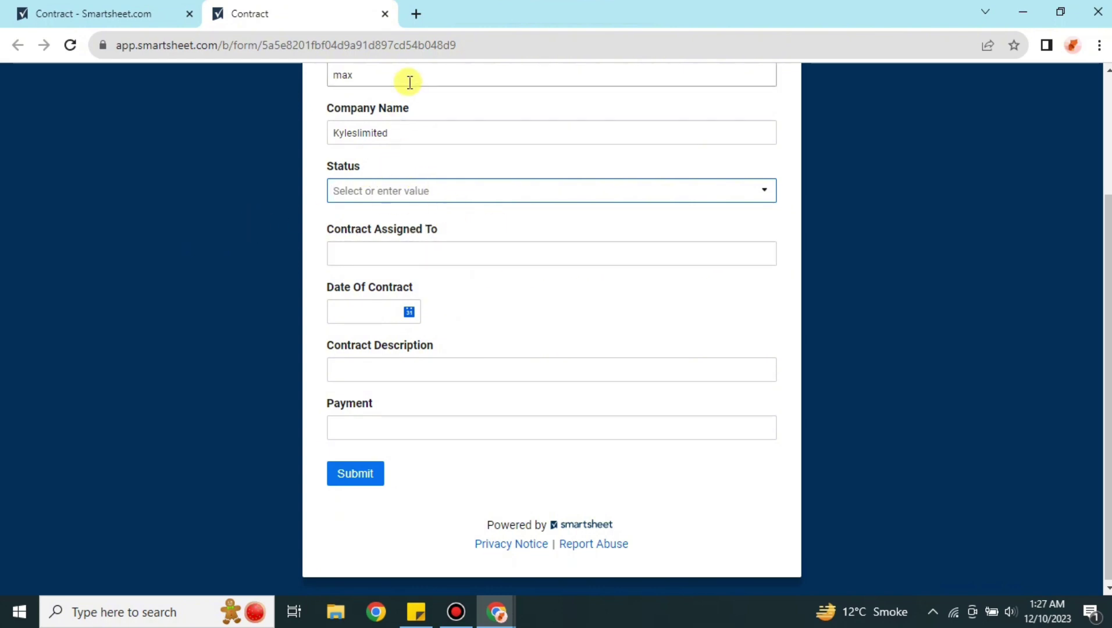
click(385, 14)
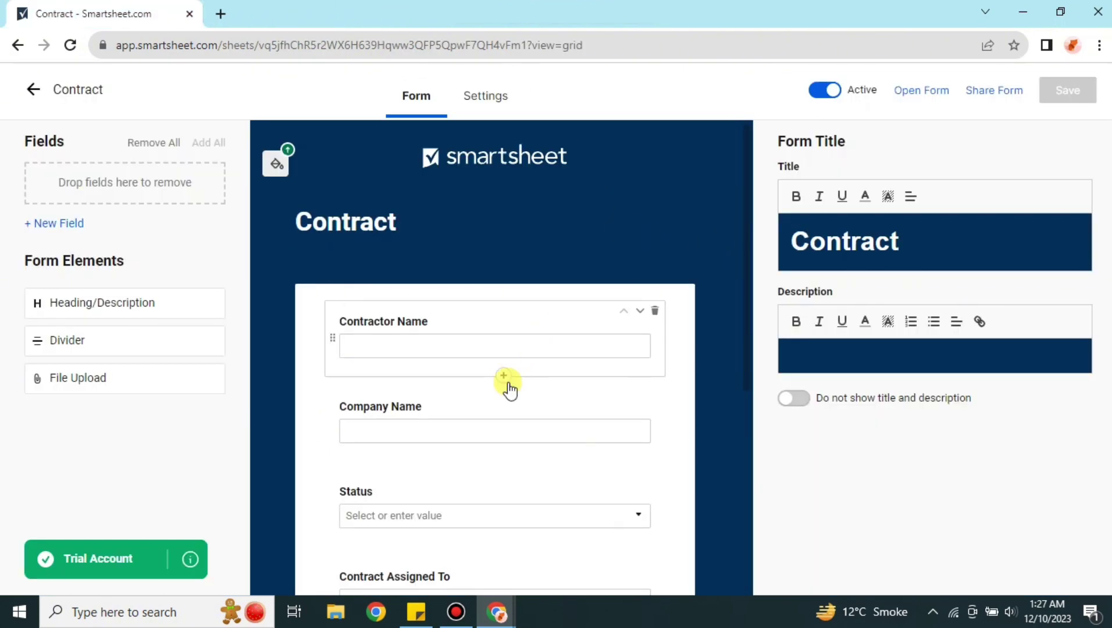
Delete the Status and Contract Assigned To fields from the form and save it.
scroll(575, 436, down, 3)
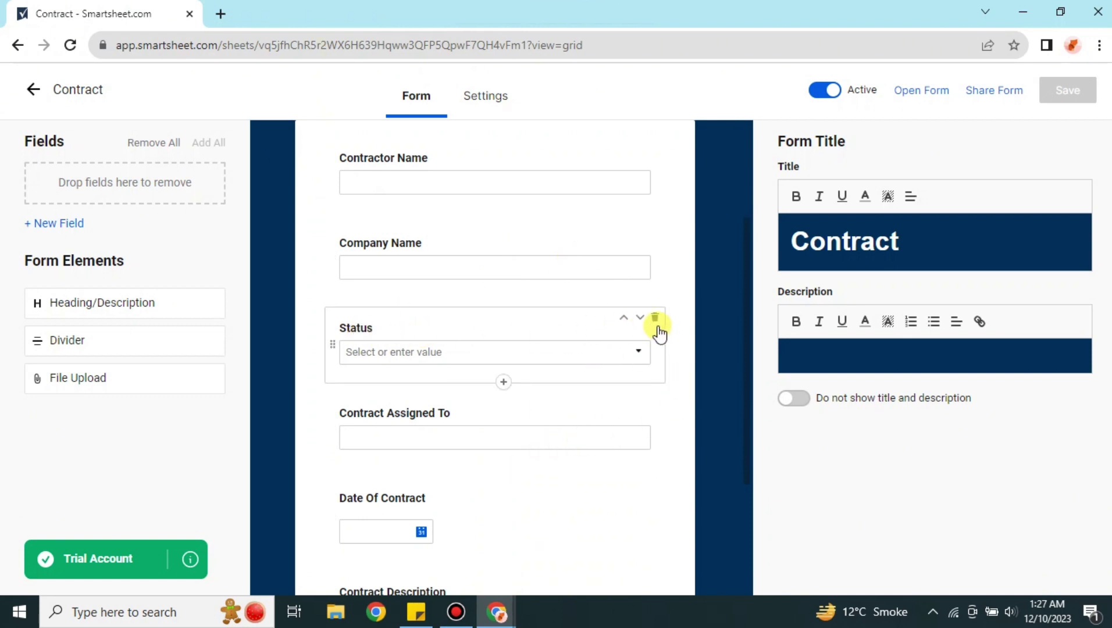
click(656, 321)
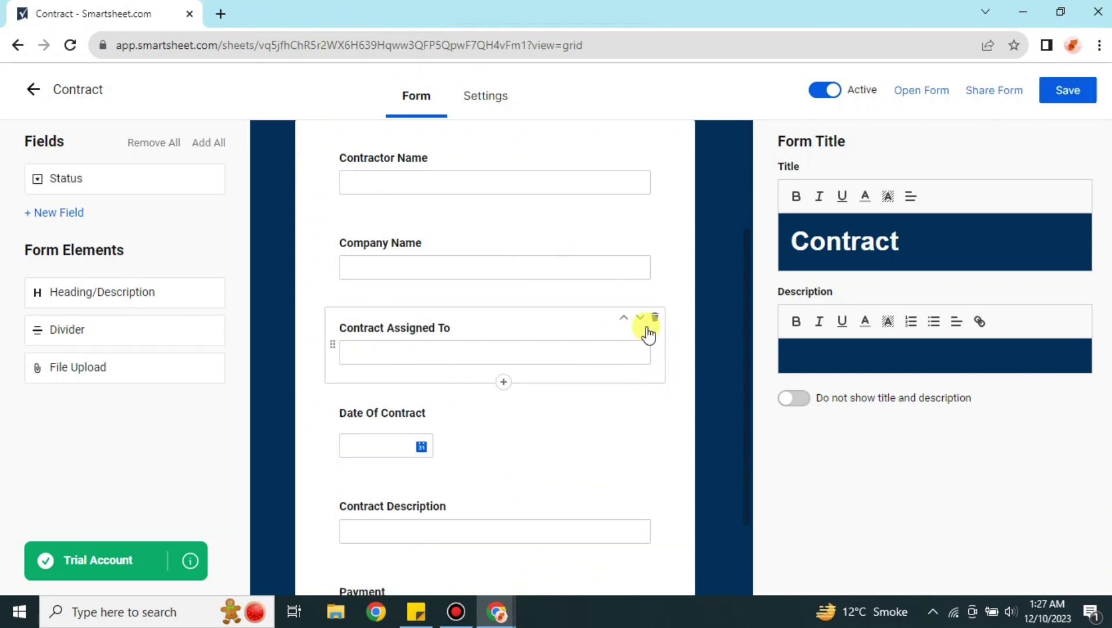
click(655, 321)
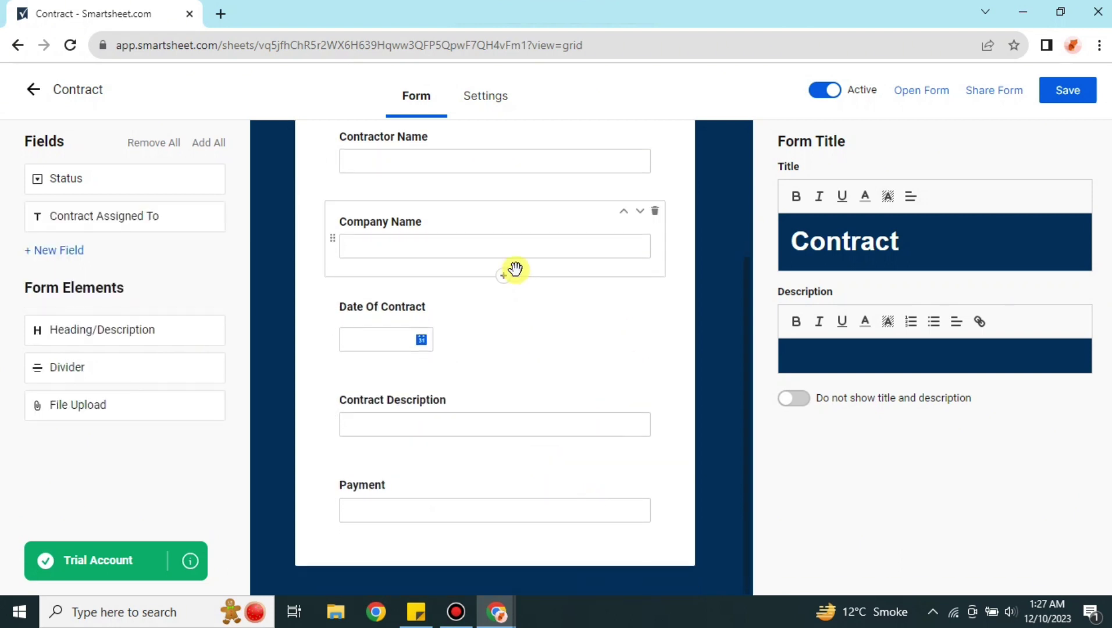
scroll(514, 268, up, 3)
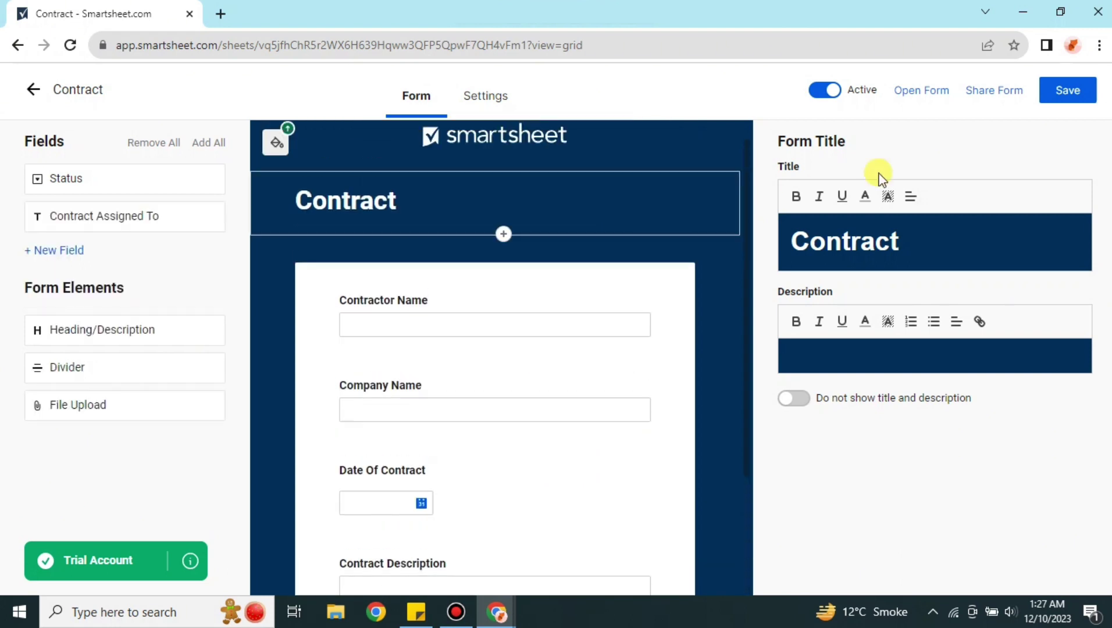
click(1065, 105)
Open the live Contract form and fill in the contractor's name and company kylelimited.
click(918, 98)
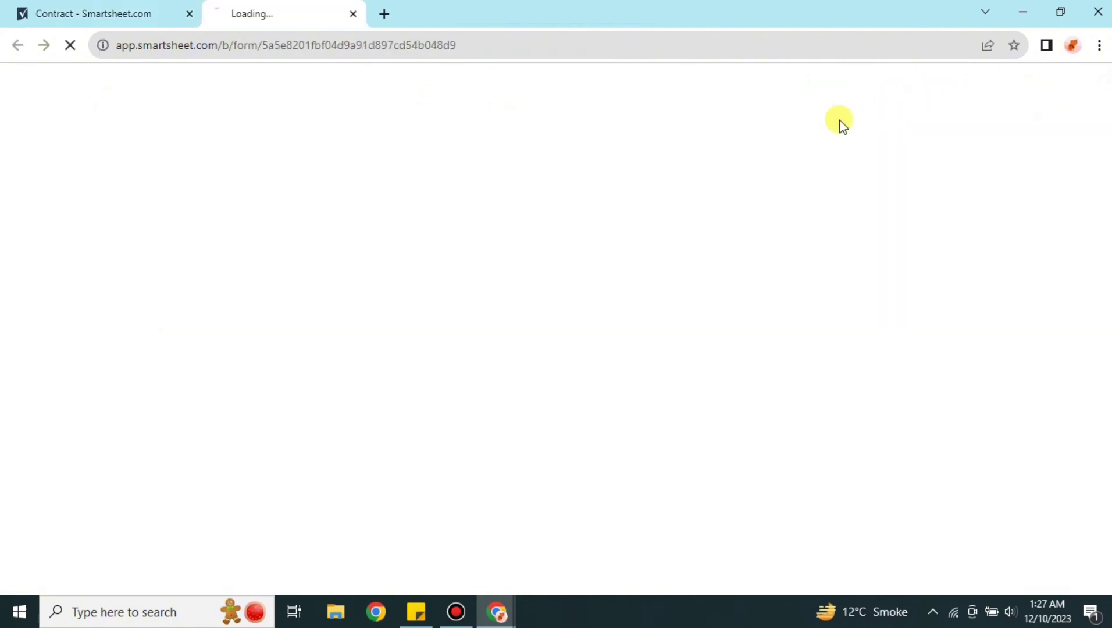
click(418, 236)
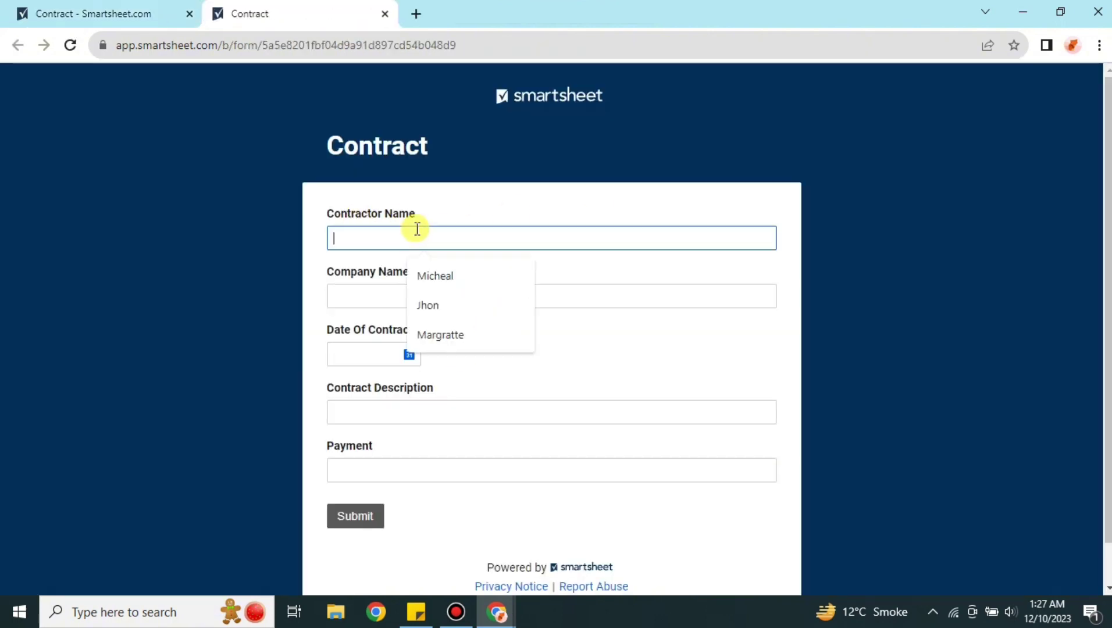
text(maz)
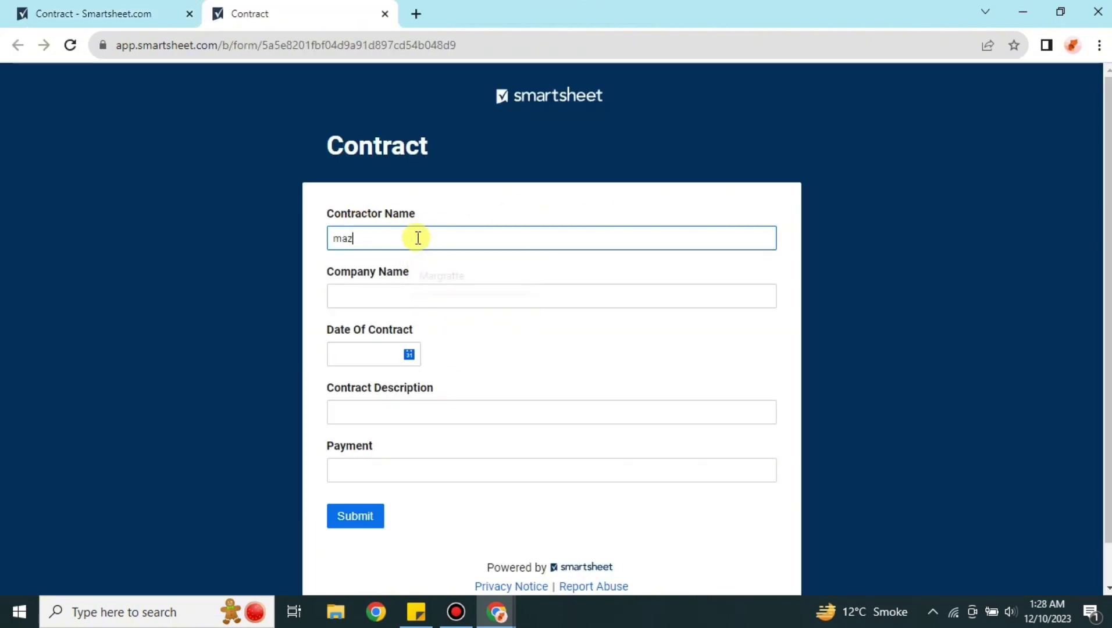
key(BackSpace)
text(x)
click(421, 291)
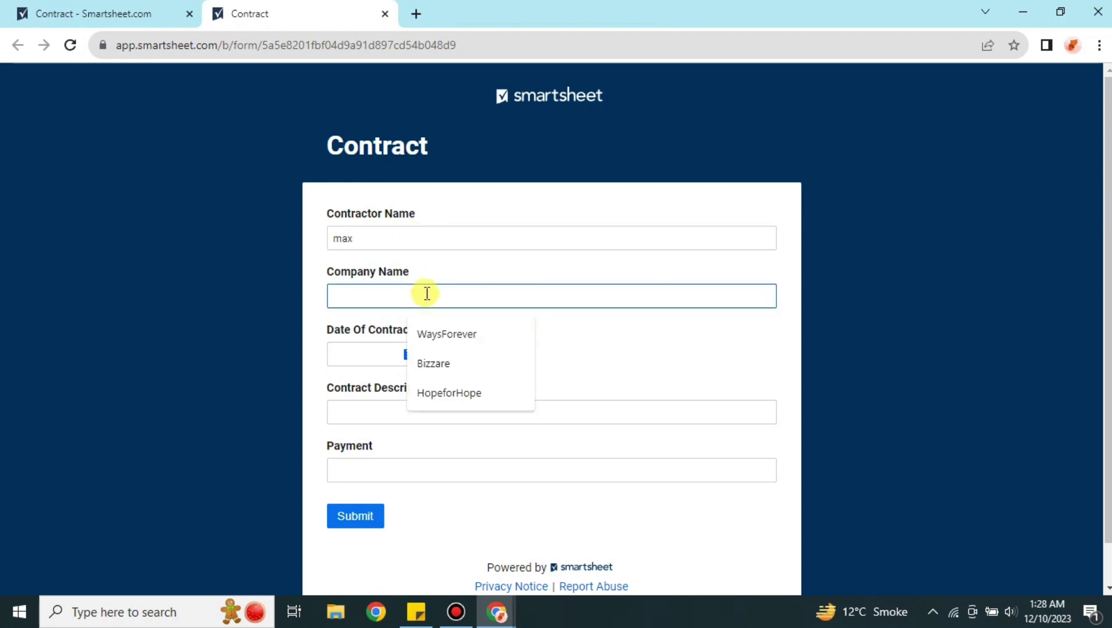
text(kylelimited)
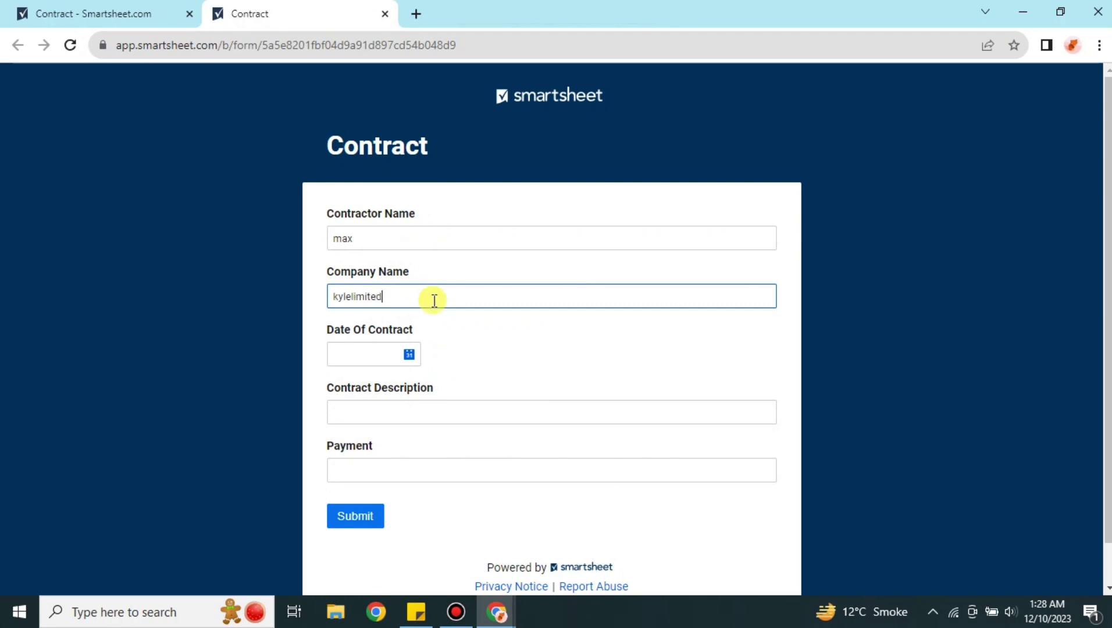
Set Date Of Contract to 10/19/2023 and describe it as 'working on the homes for homeless'.
click(410, 359)
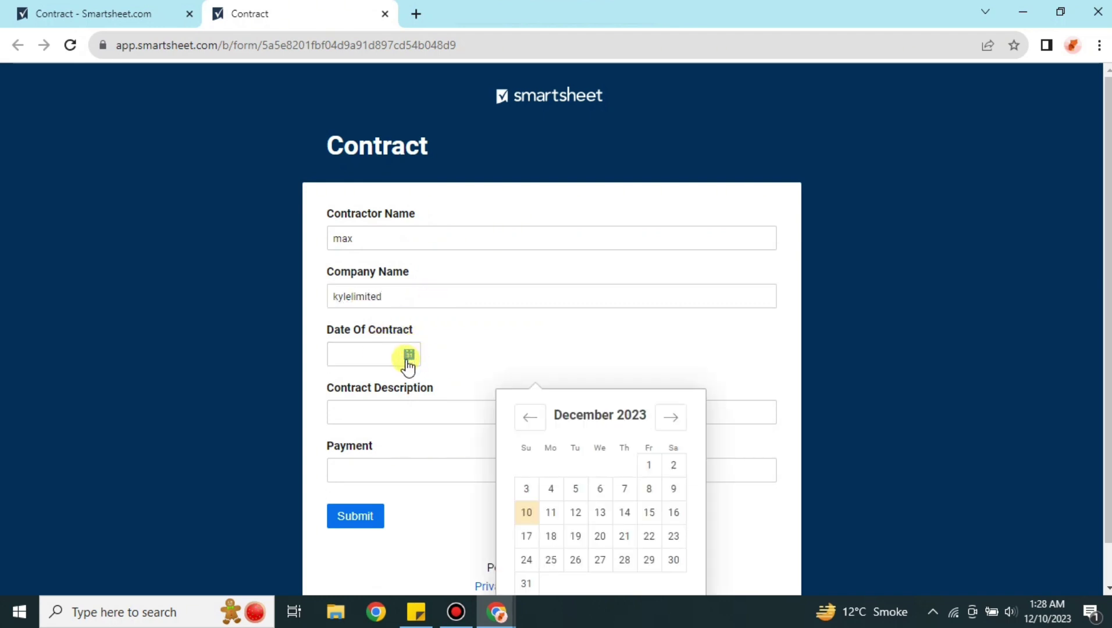
scroll(551, 442, down, 1)
click(535, 387)
click(534, 387)
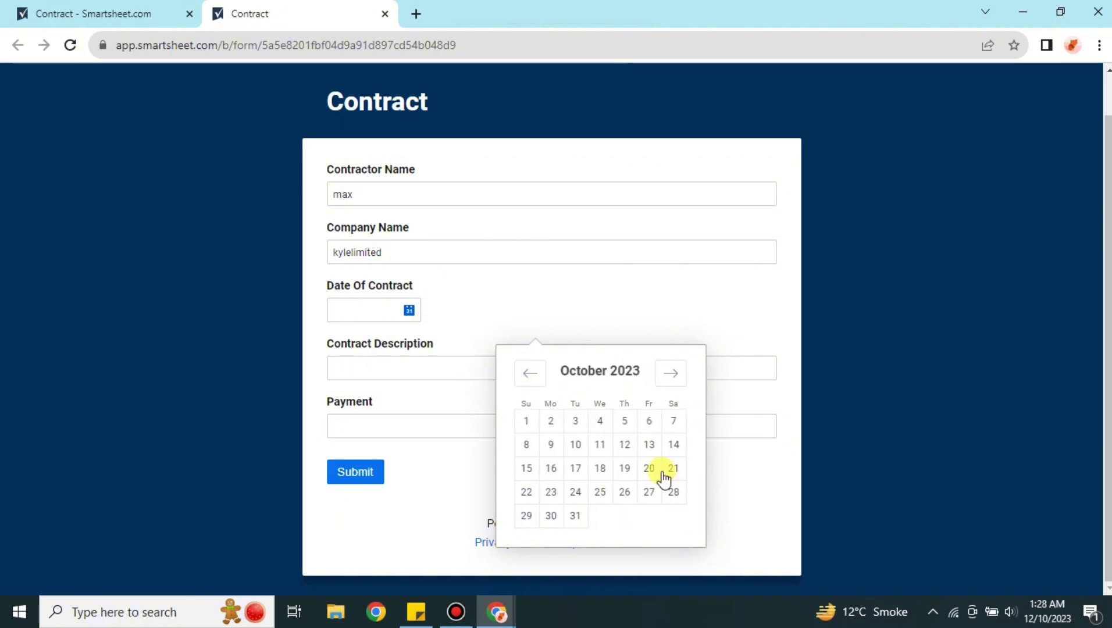
click(631, 471)
click(397, 365)
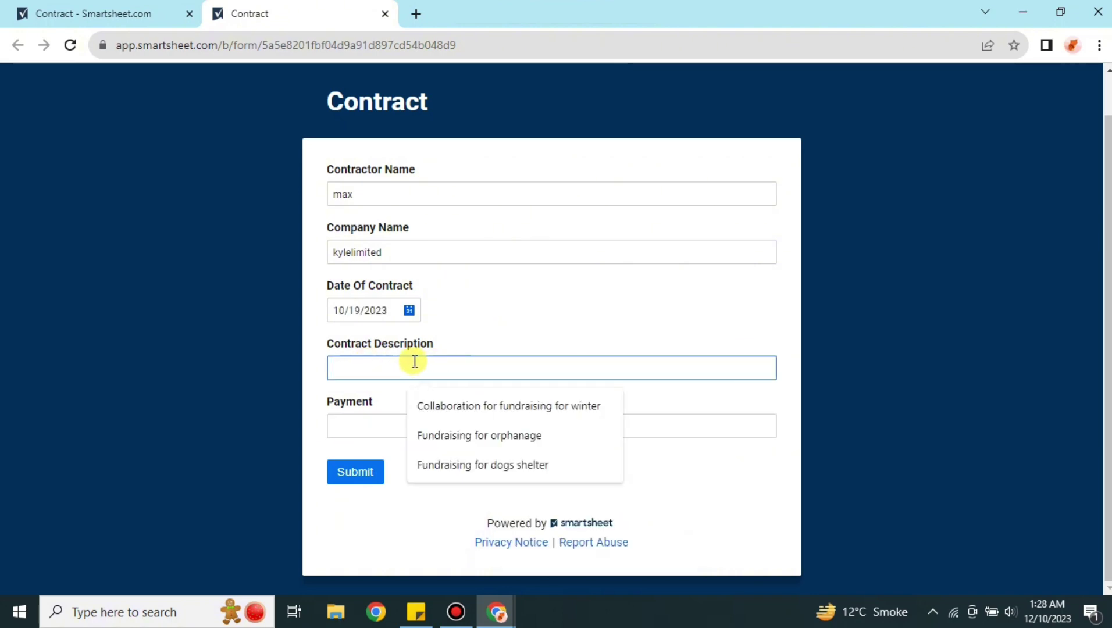
text(working on the homes for homeless)
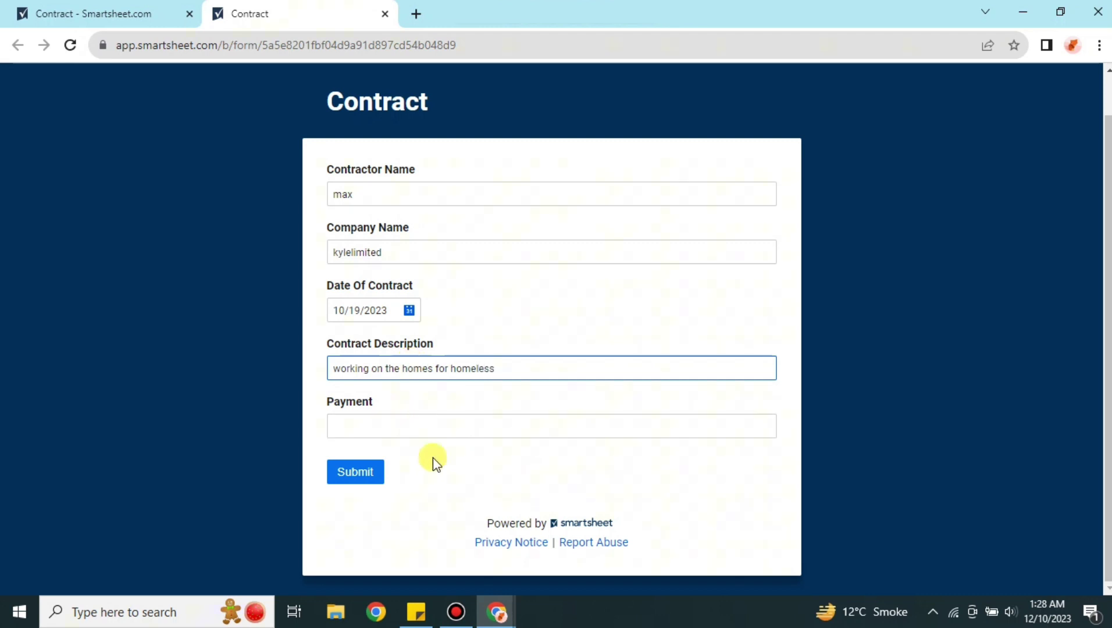
click(330, 429)
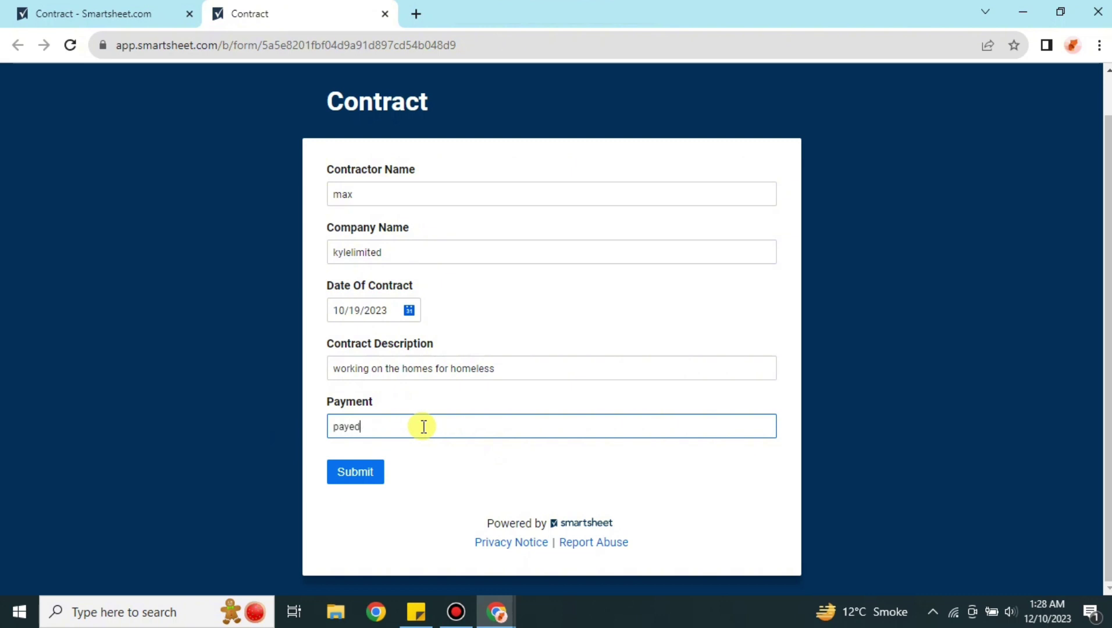
Submit the form, then return to the Contract sheet and reload it to show row 4.
click(364, 469)
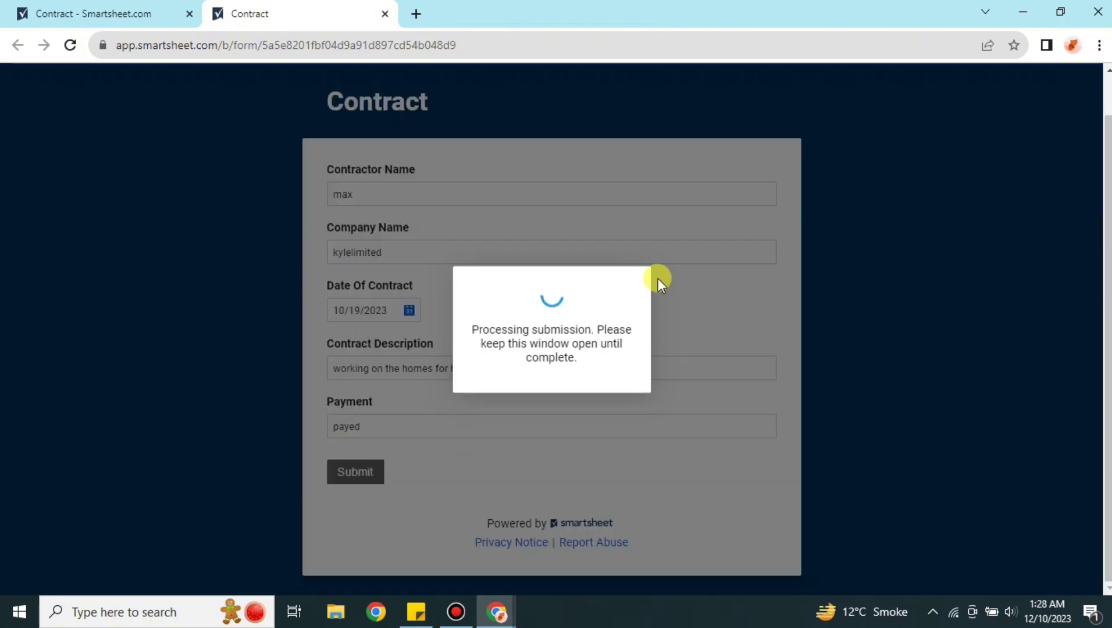
click(152, 12)
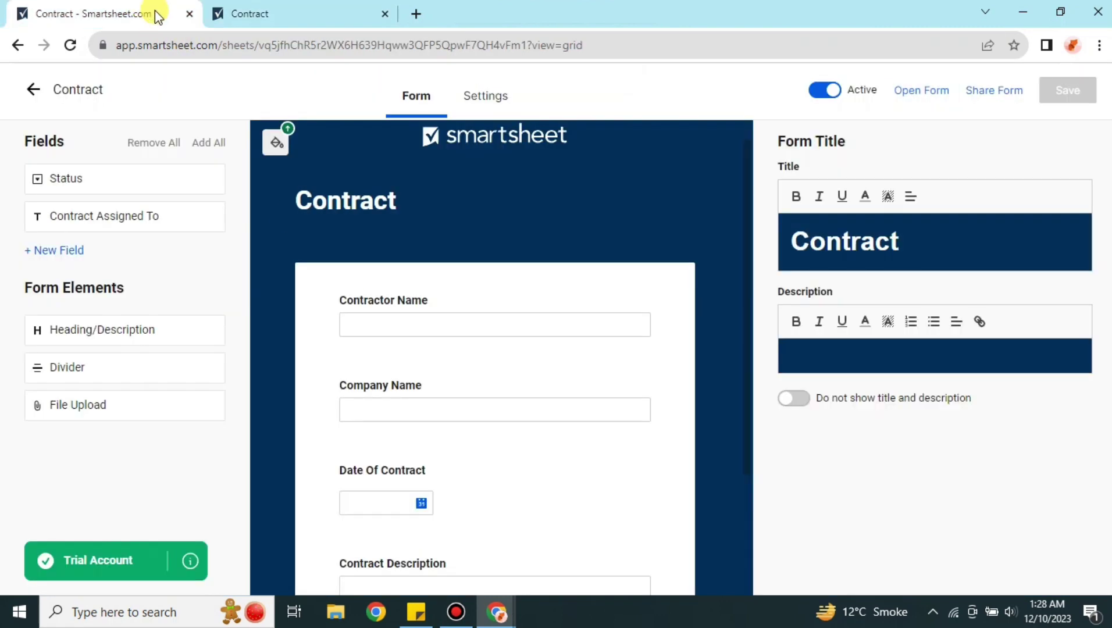
click(23, 90)
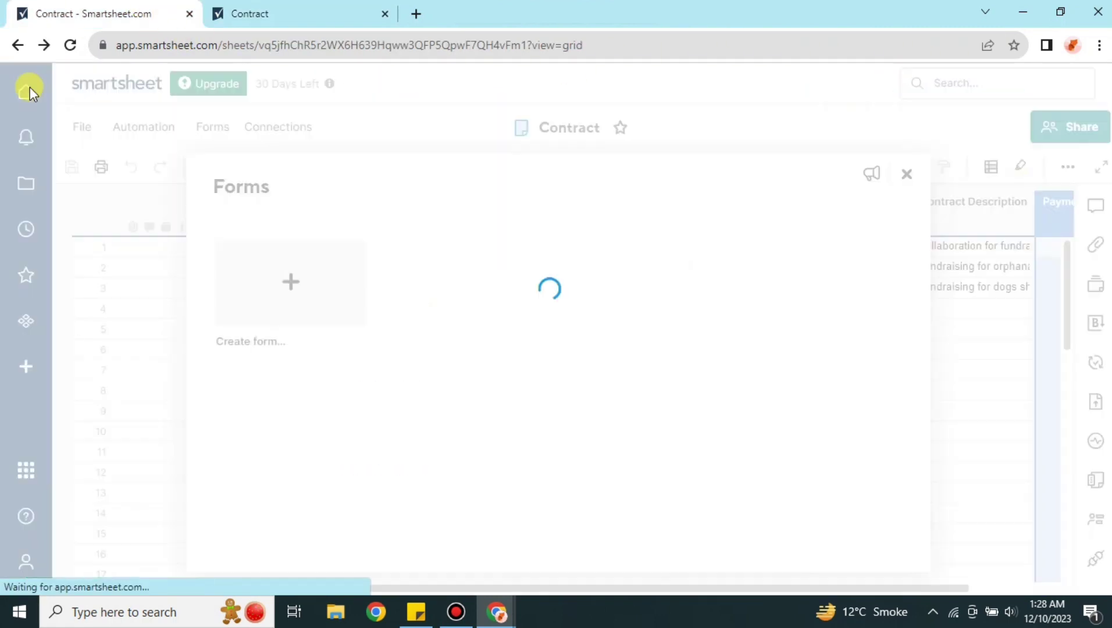
click(69, 46)
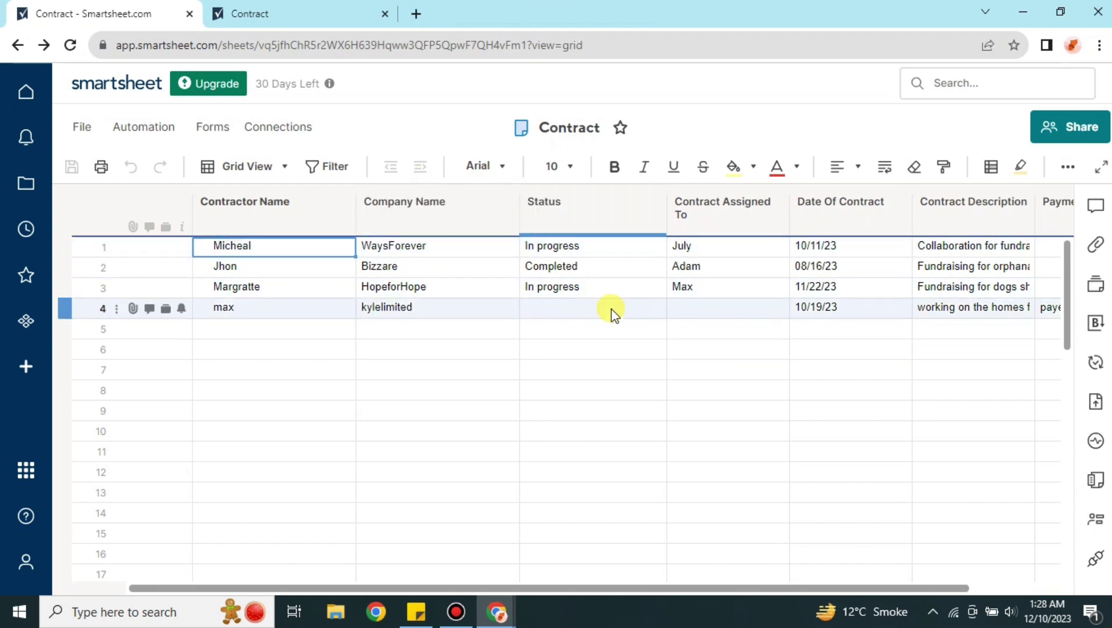
Set row 4's Status to Completed and enter an assignee name in Contract Assigned To.
click(650, 308)
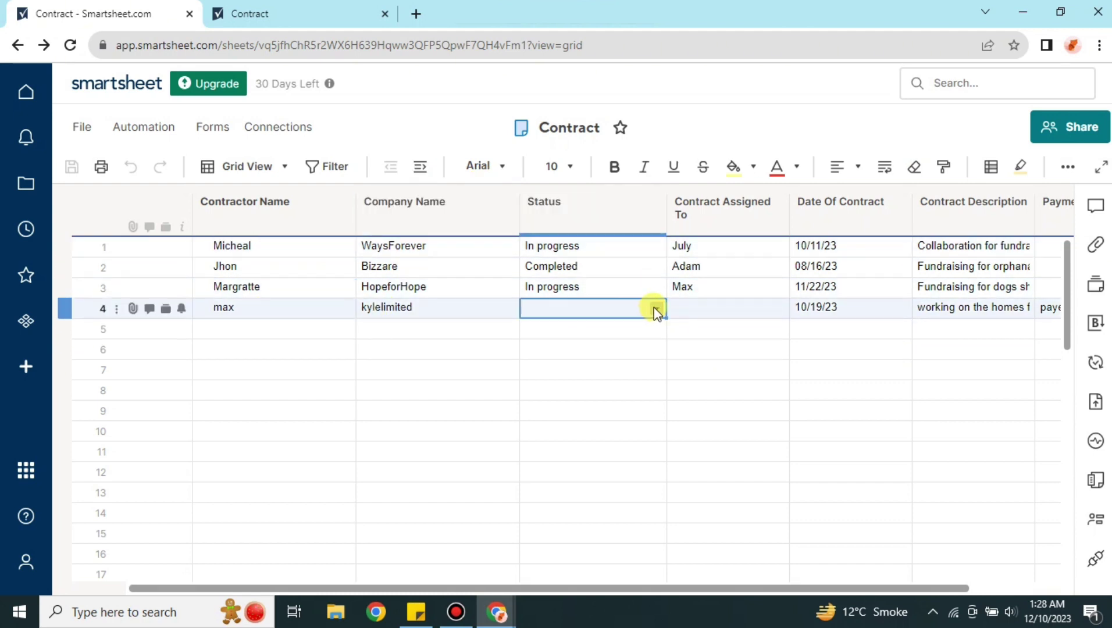
click(654, 308)
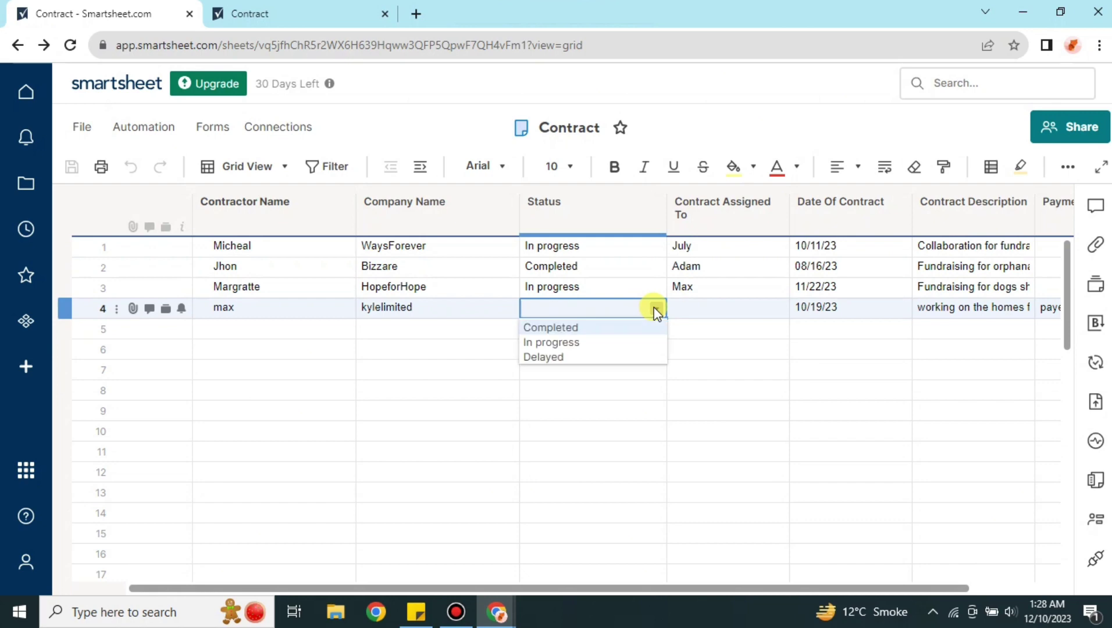
click(577, 328)
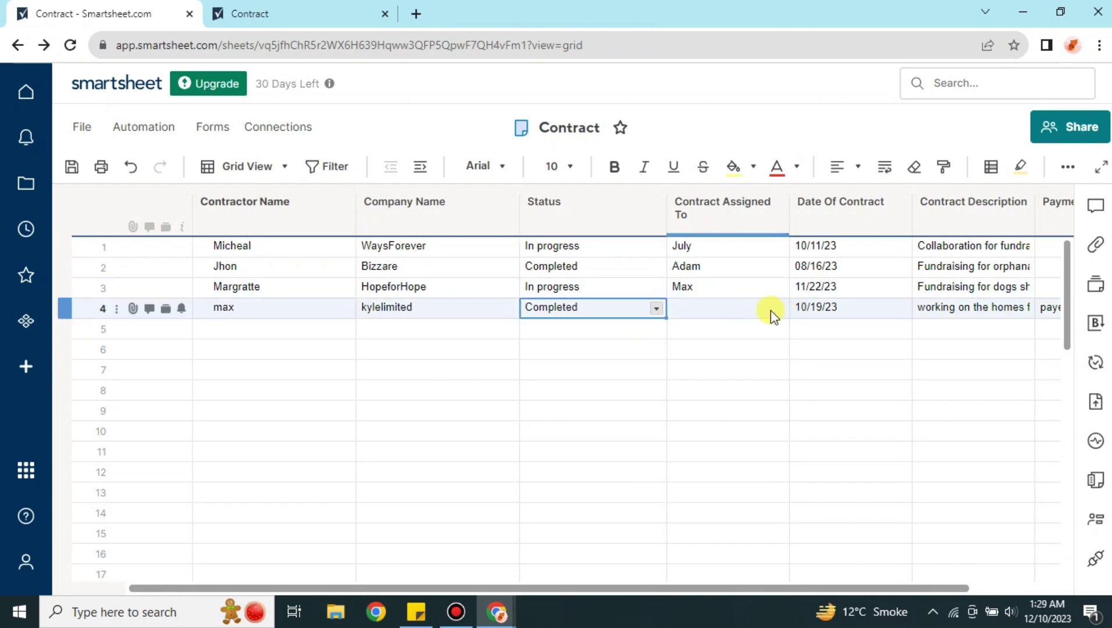
click(721, 310)
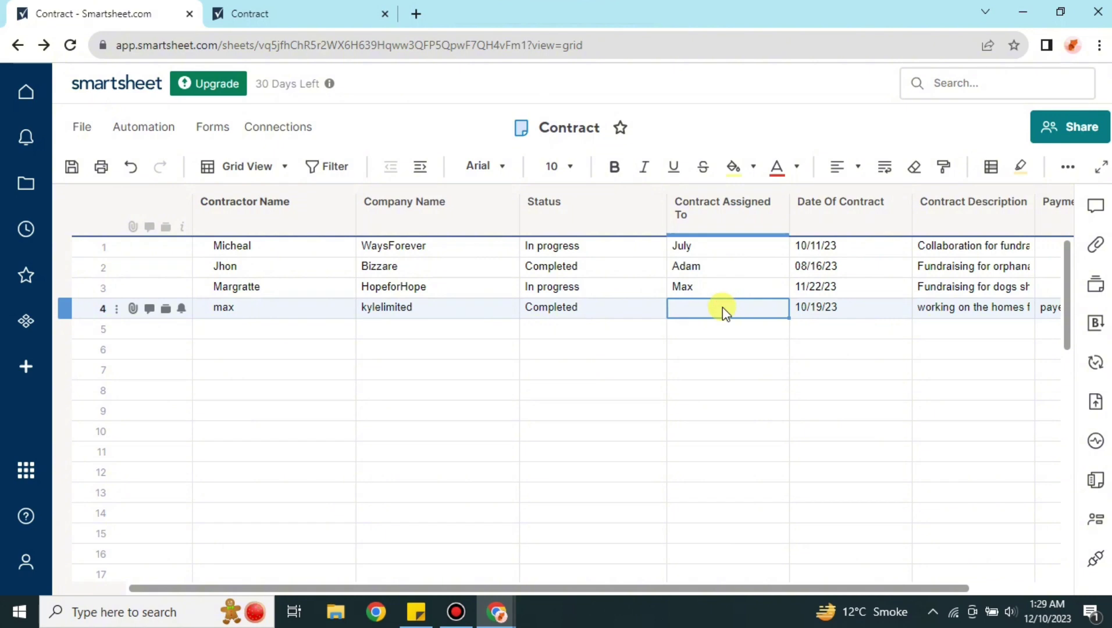
click(721, 306)
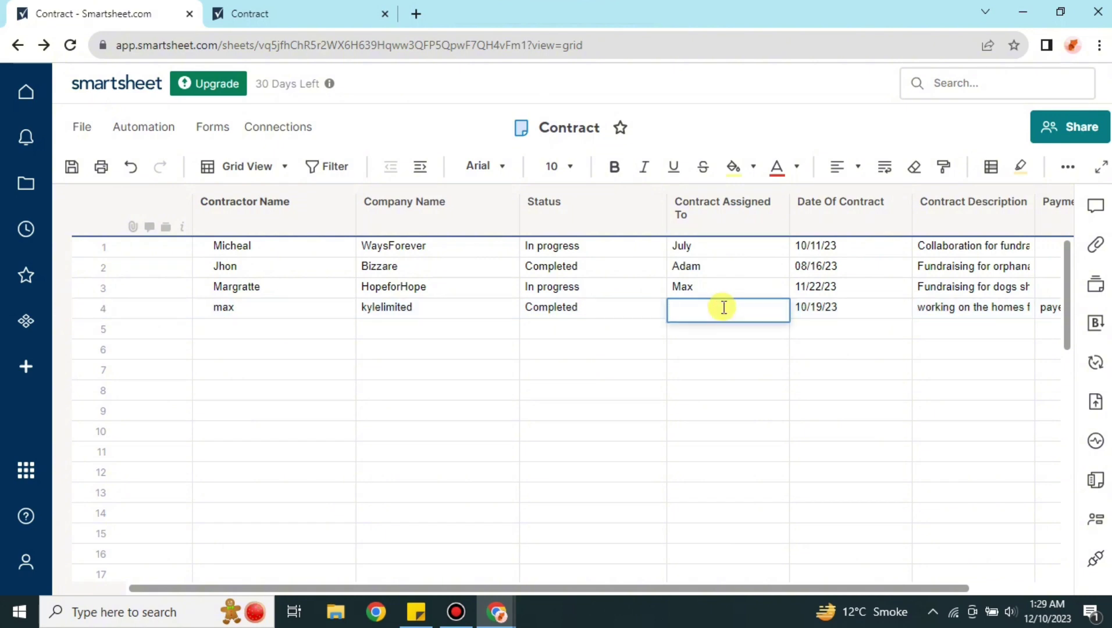
key(Escape)
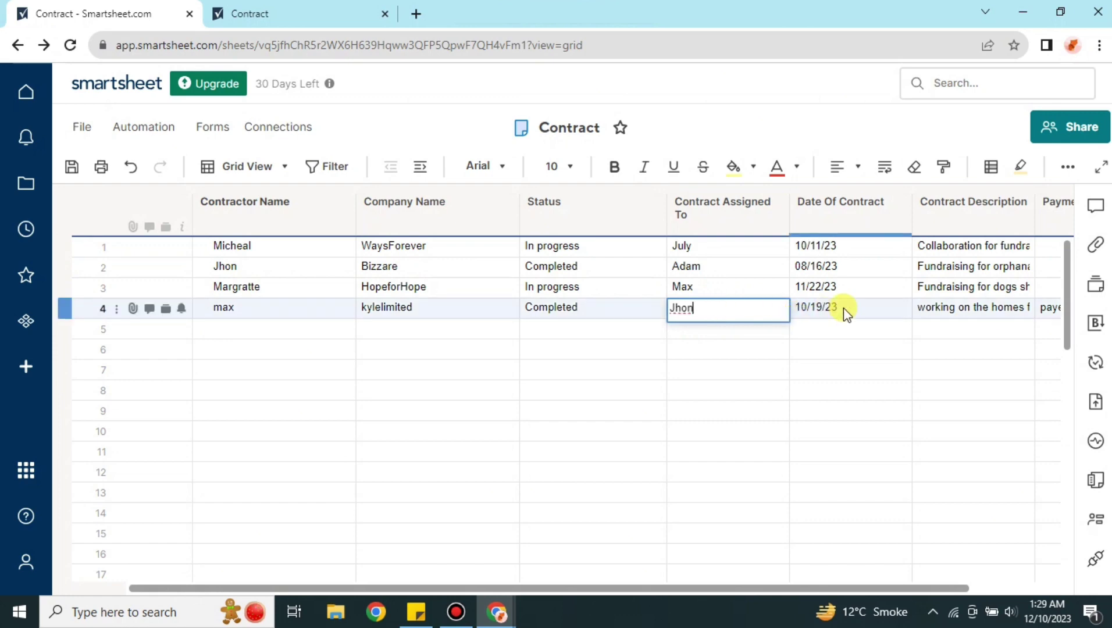
Enter 50% in row 1's Payment cell.
drag(735, 587, 822, 587)
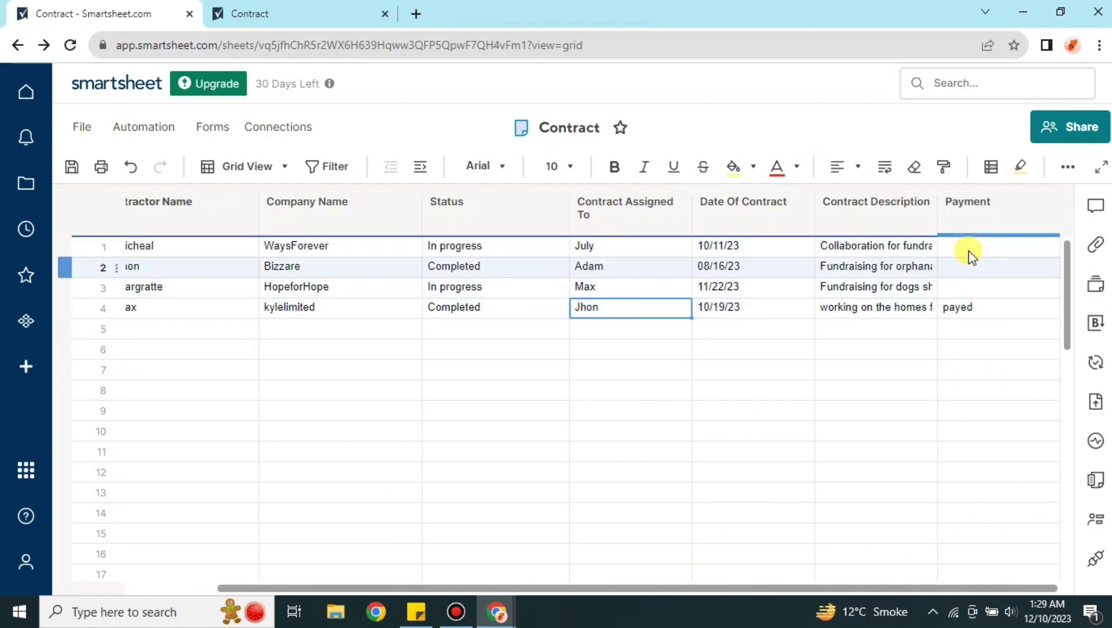
click(1011, 246)
click(1012, 247)
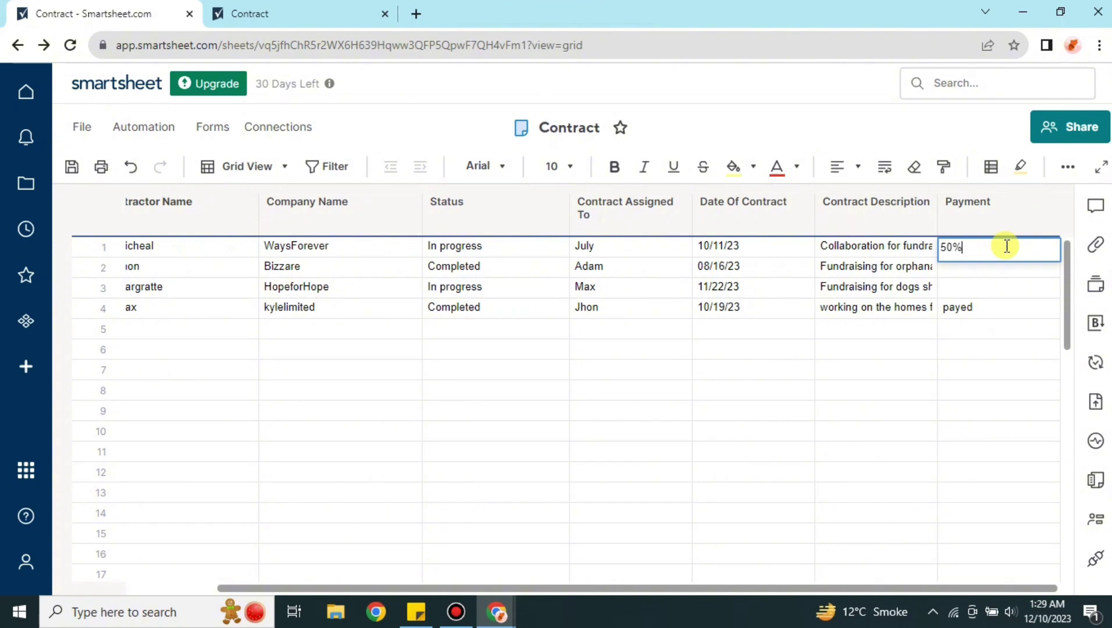
click(985, 289)
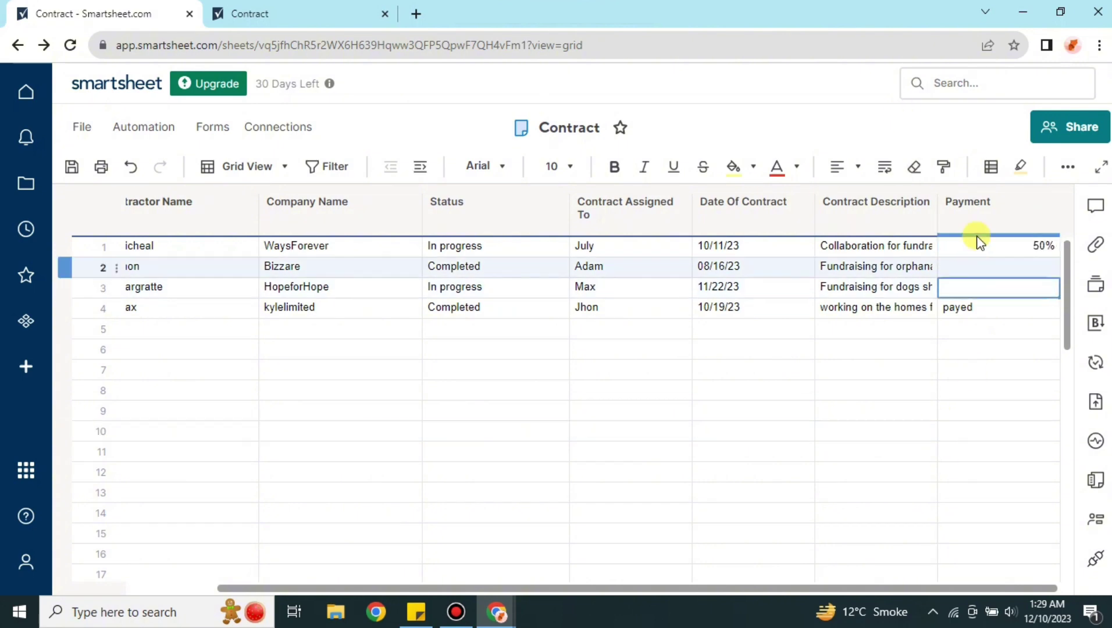
drag(662, 589, 493, 590)
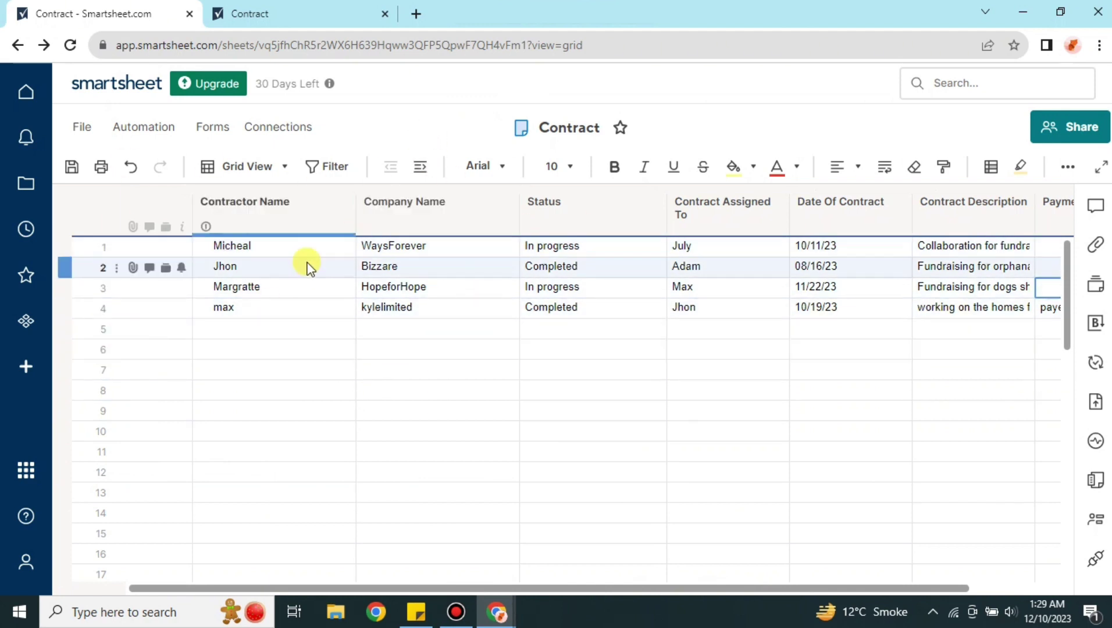
drag(577, 593, 666, 591)
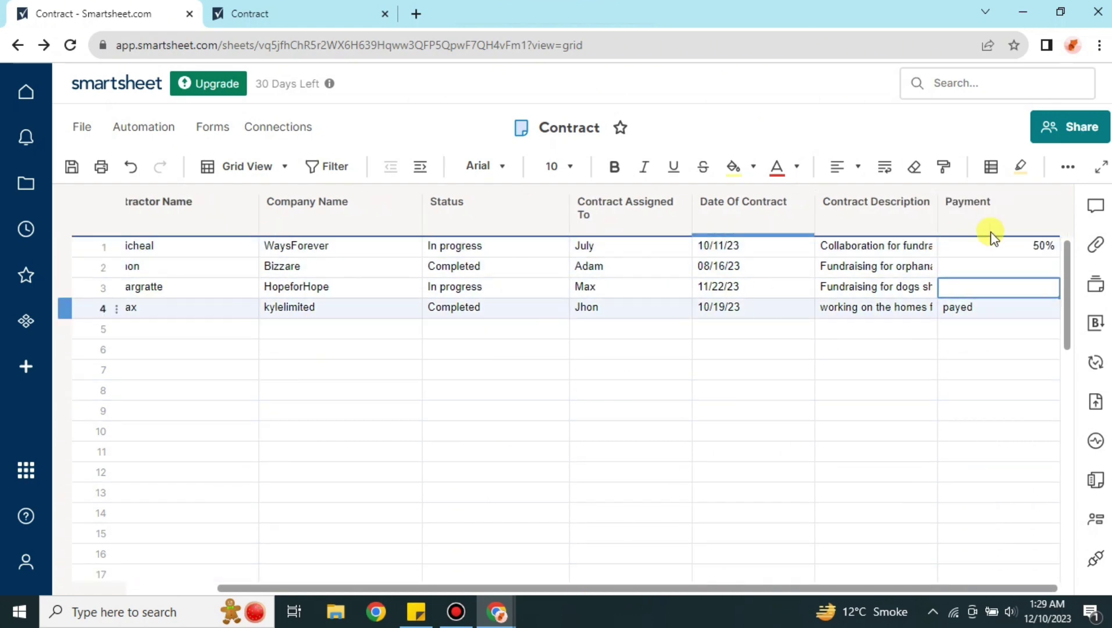